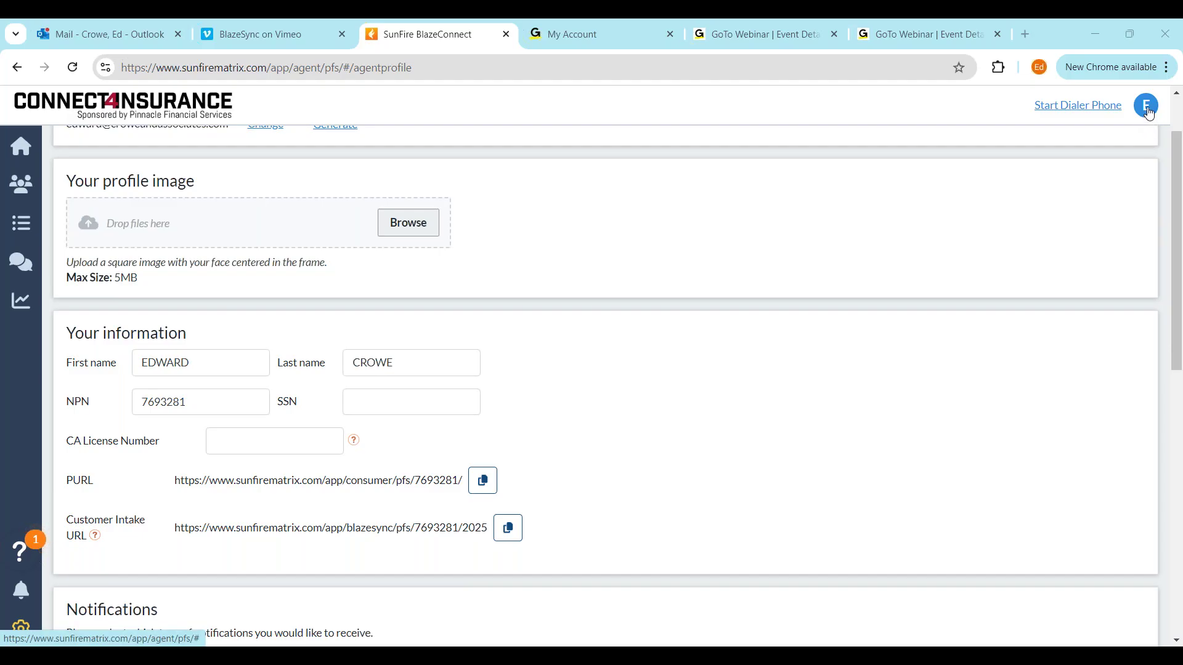
# Open the account options menu from the avatar in the top-right corner
pyautogui.click(1150, 114)
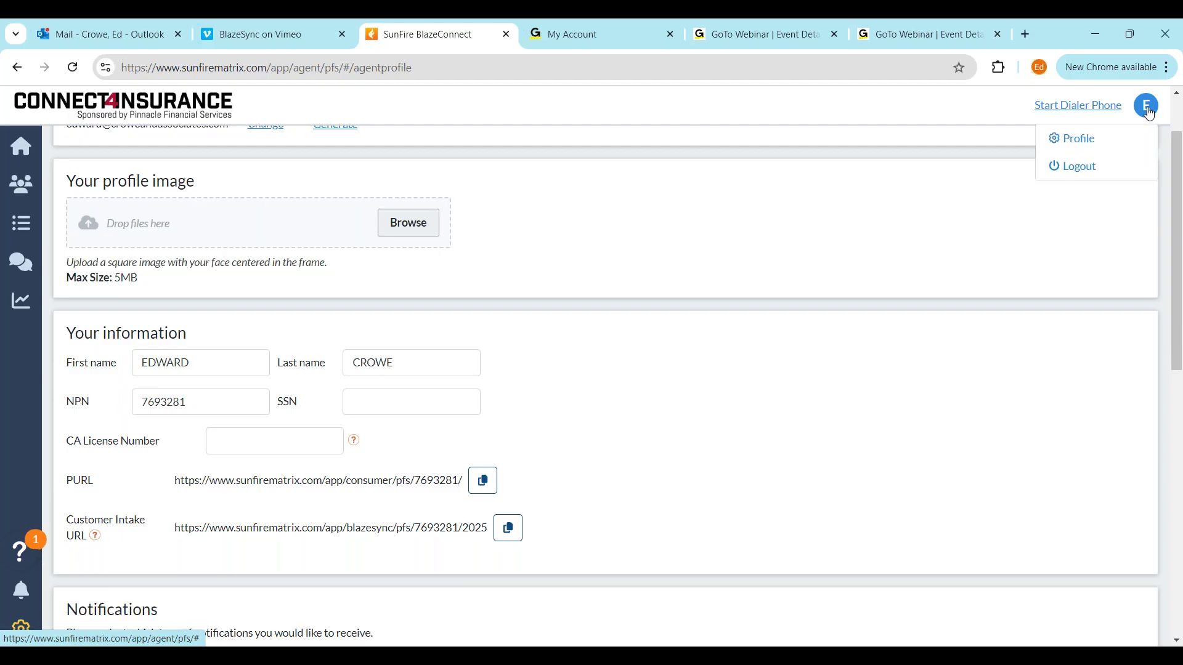
# Go to the agent profile page and request the RTS report
pyautogui.click(1100, 145)
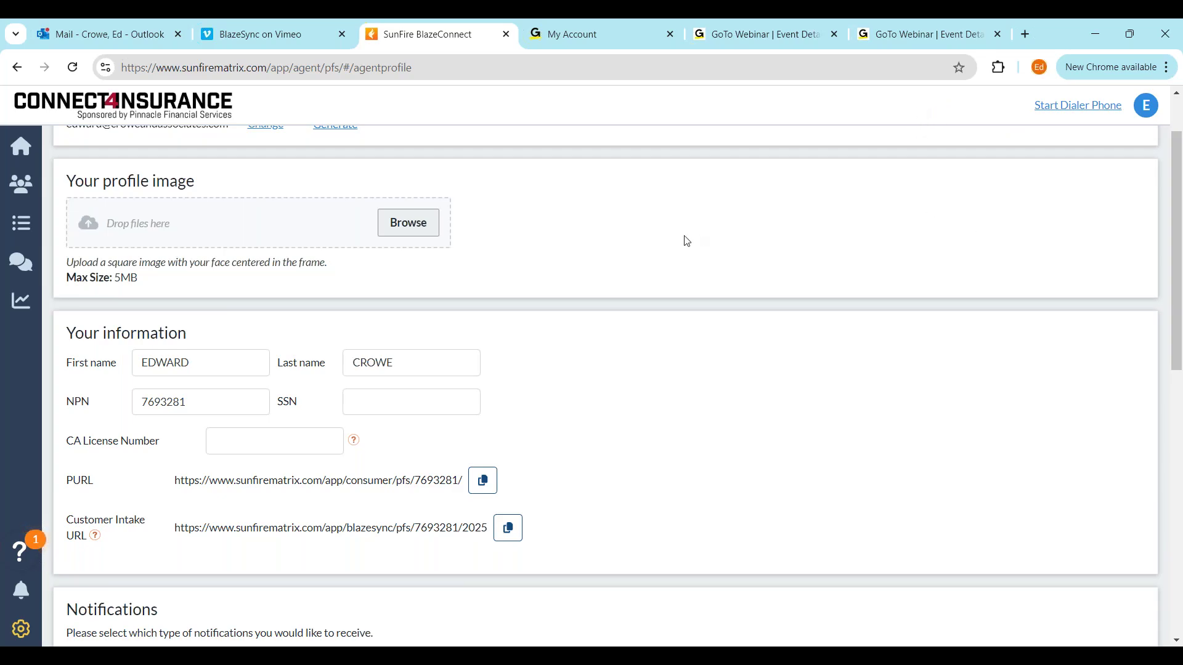
pyautogui.scroll(2, 688, 241)
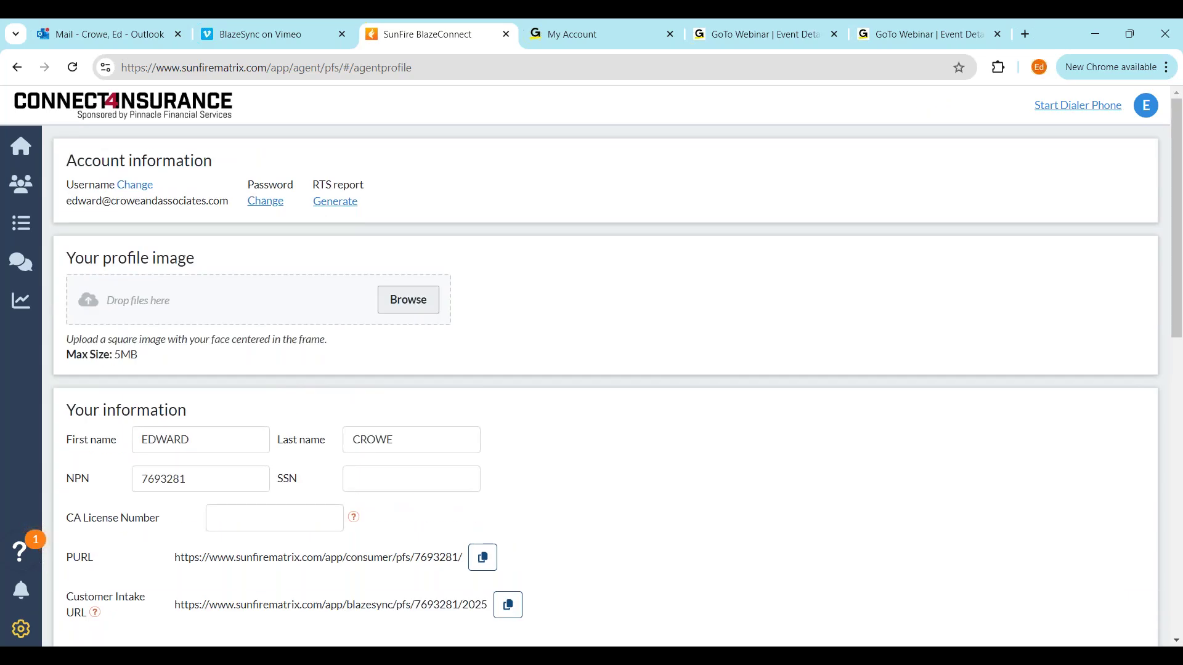
pyautogui.scroll(-2, 573, 291)
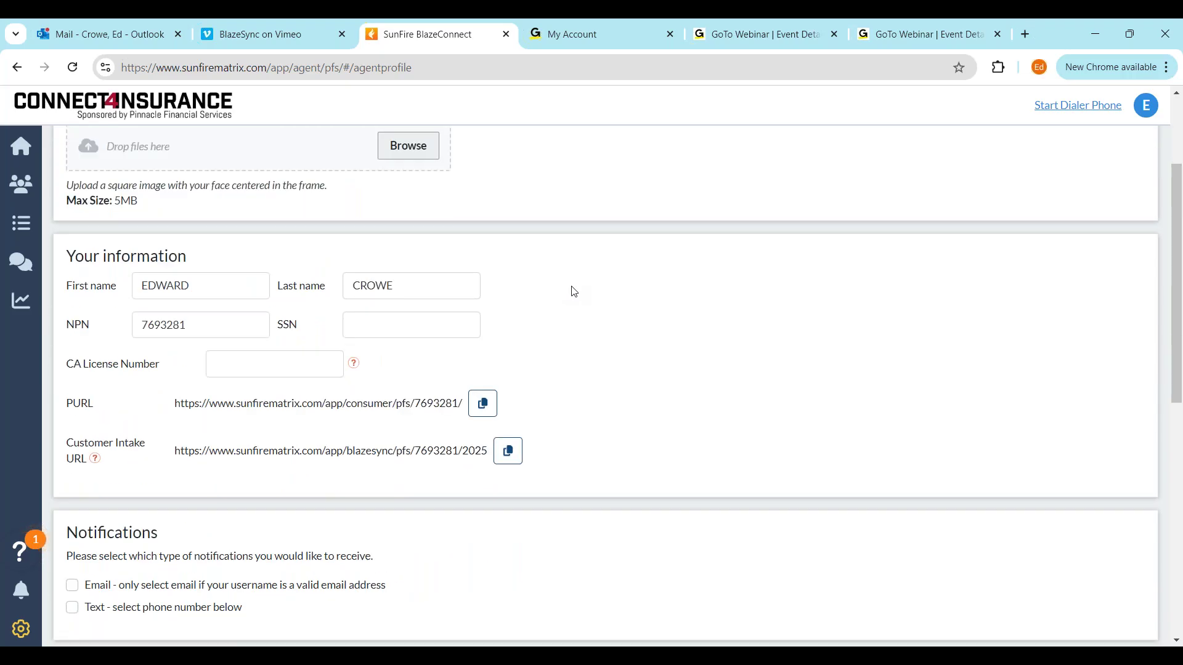
pyautogui.scroll(2, 574, 291)
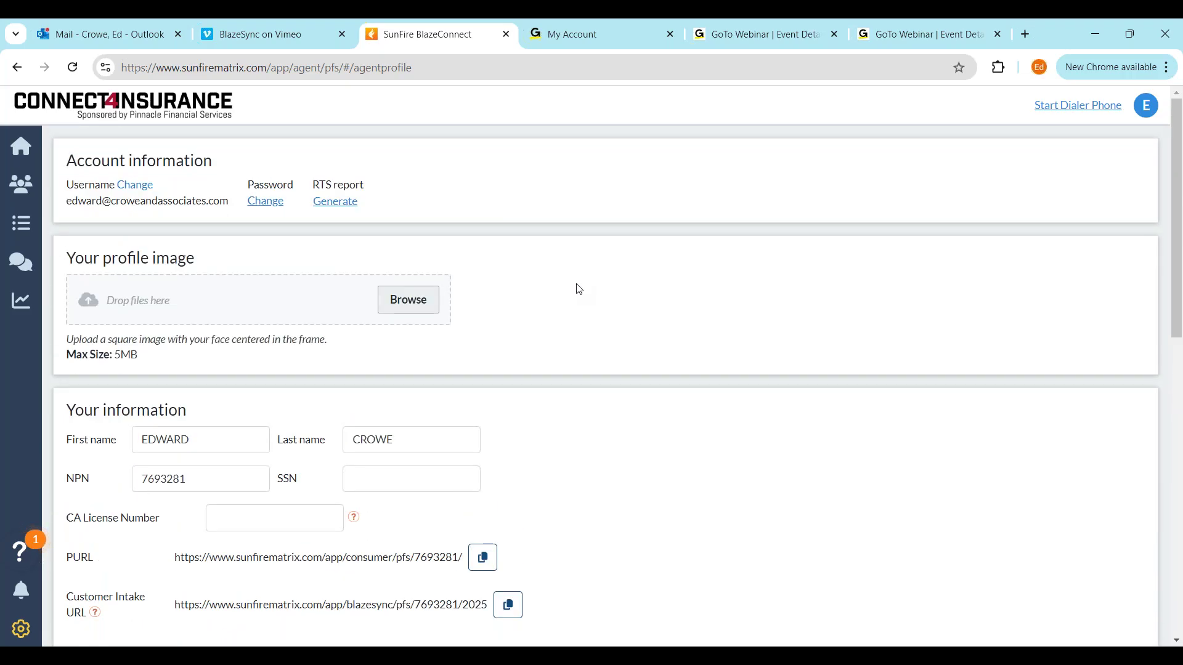
pyautogui.click(336, 203)
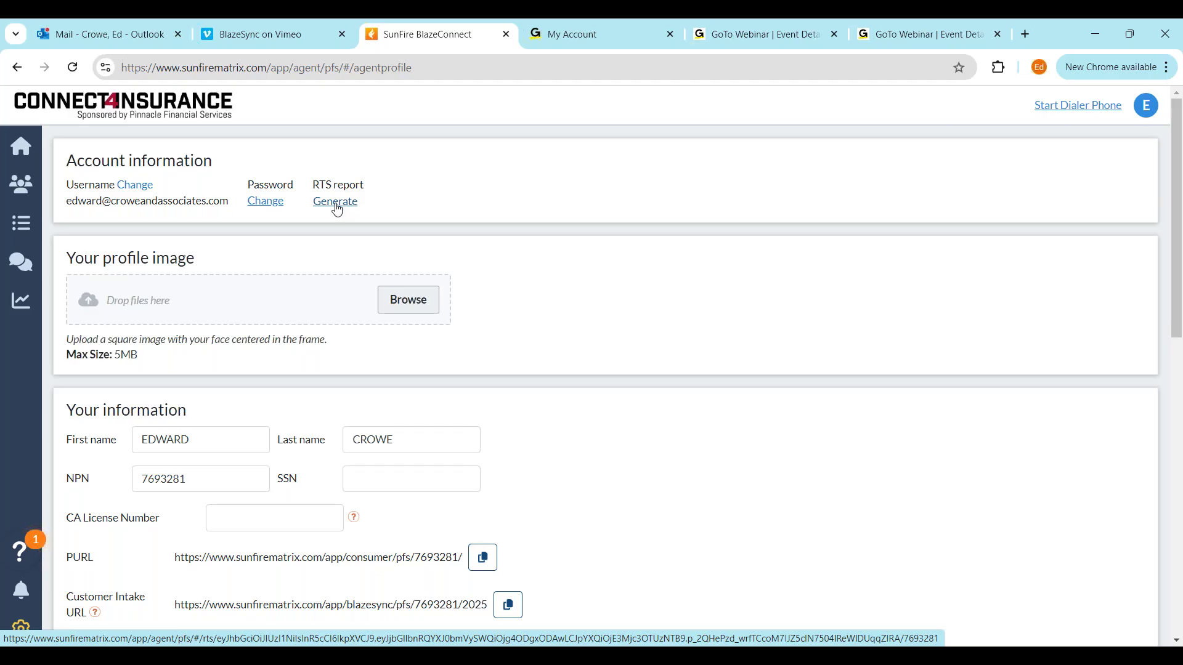
# Copy the Customer Intake URL to the clipboard and open a new blank browser tab
pyautogui.scroll(-3, 644, 250)
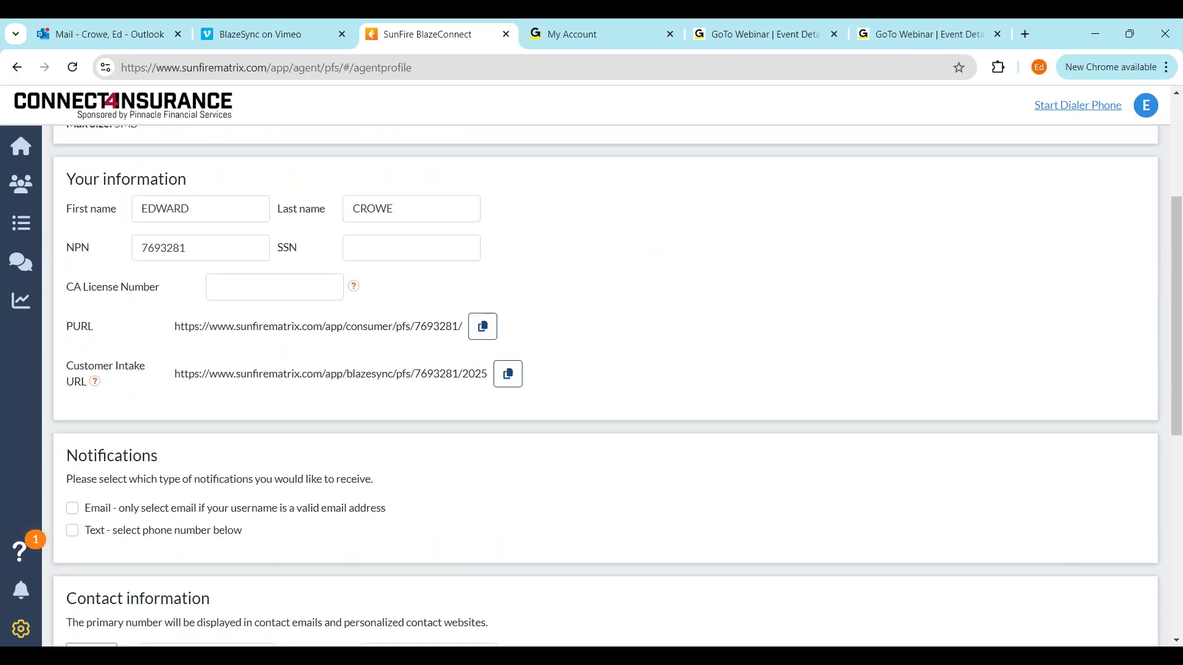
pyautogui.click(513, 381)
pyautogui.click(514, 381)
pyautogui.click(1026, 34)
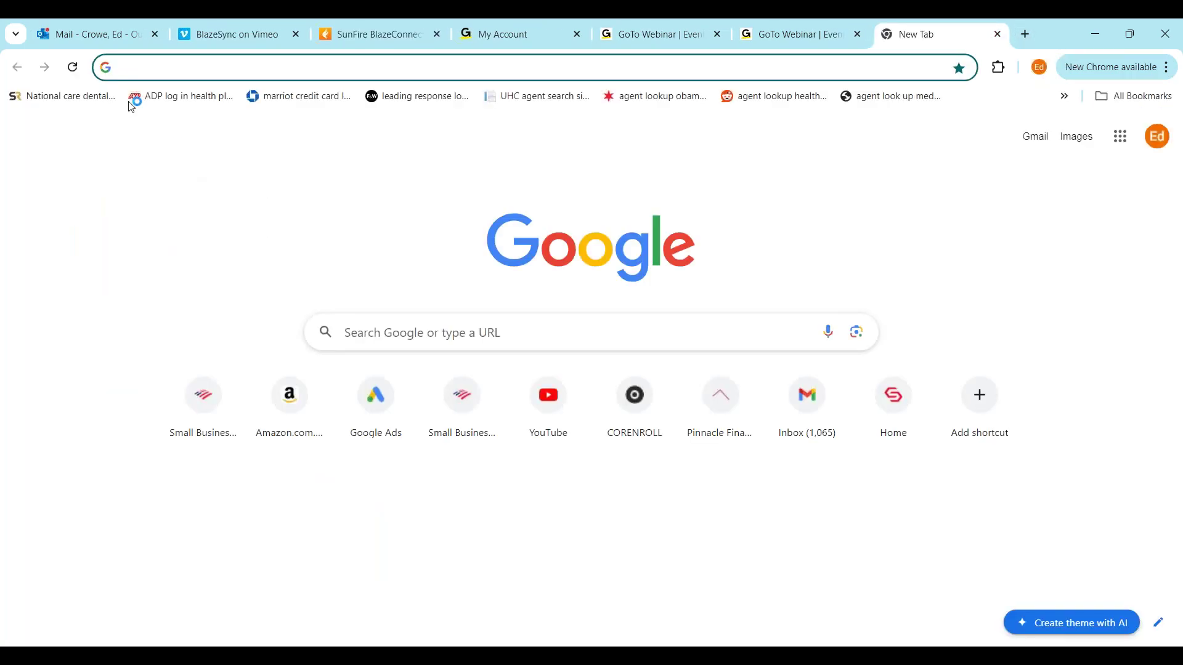
# Paste and load the Customer Intake URL, then start the Medicare Guide questionnaire
pyautogui.rightClick(155, 68)
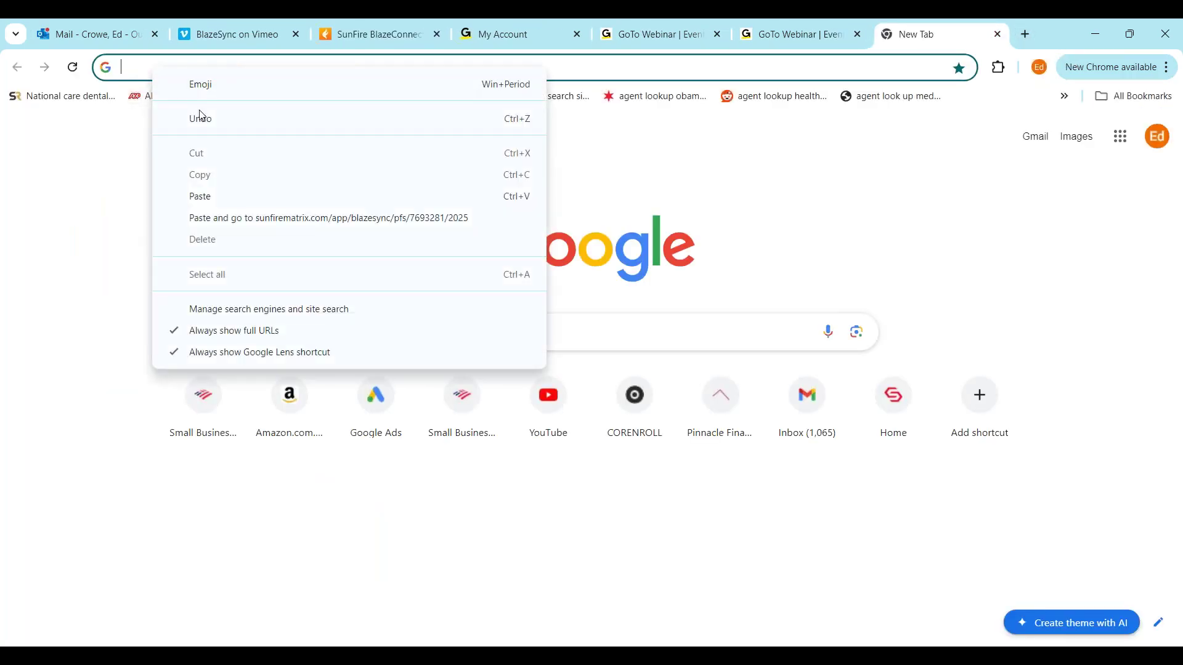
pyautogui.click(220, 197)
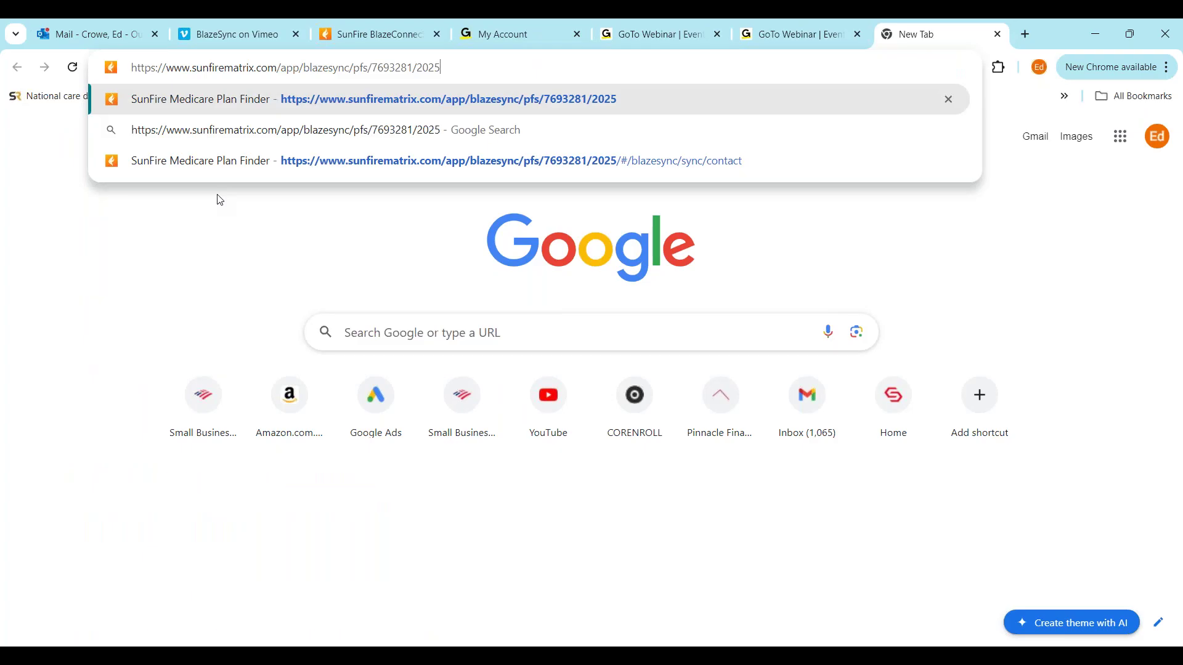
pyautogui.press('Return')
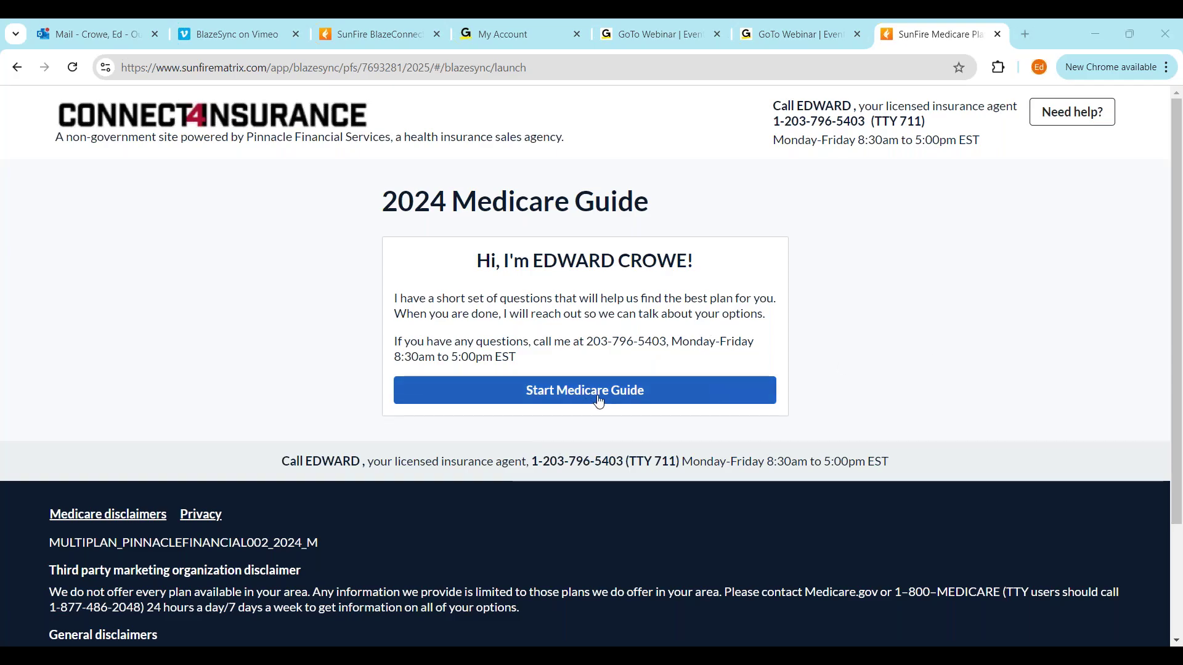
pyautogui.click(599, 402)
# Enter the client's first name, last name and birthday
pyautogui.click(487, 374)
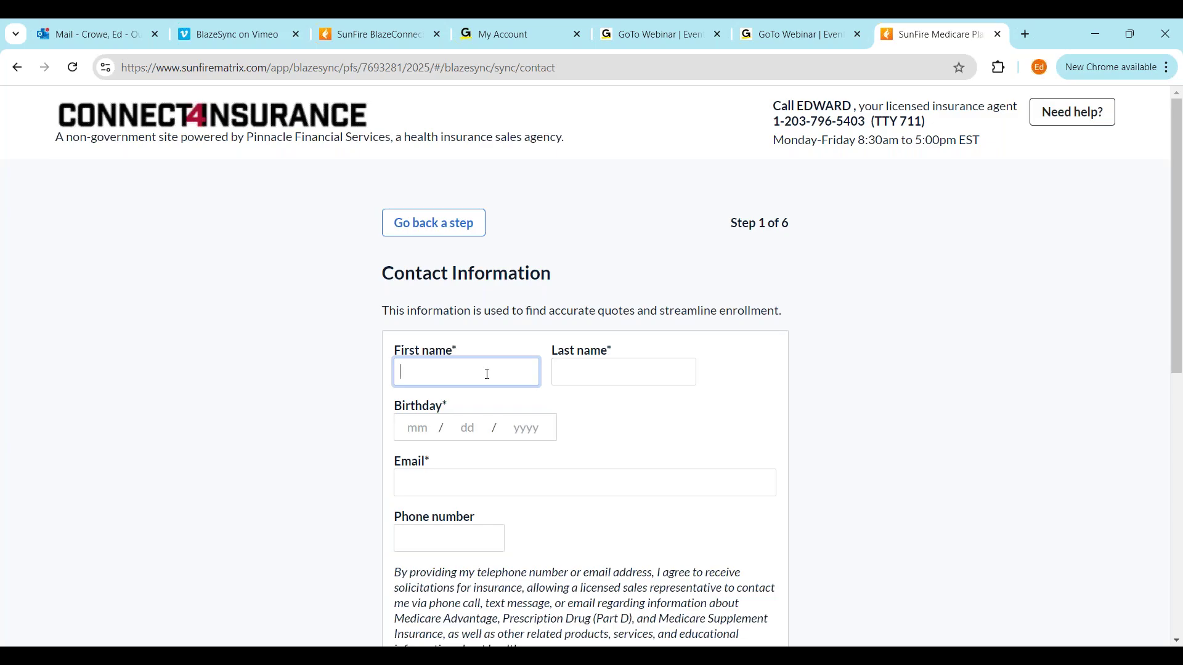
pyautogui.click(603, 373)
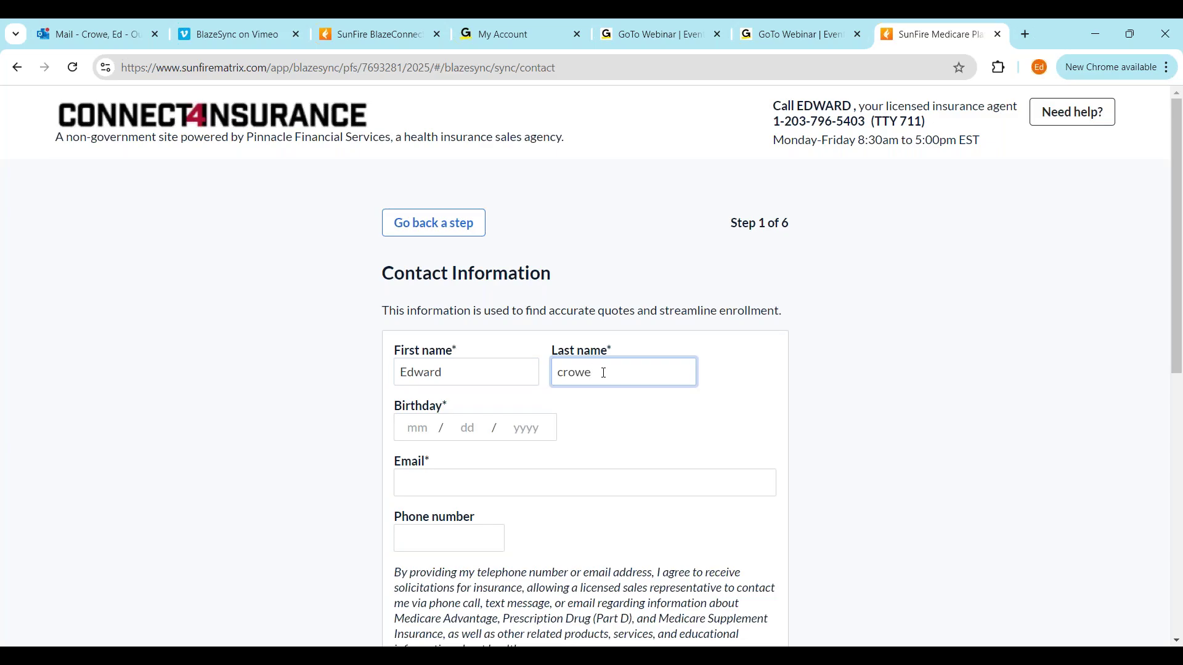
pyautogui.click(409, 426)
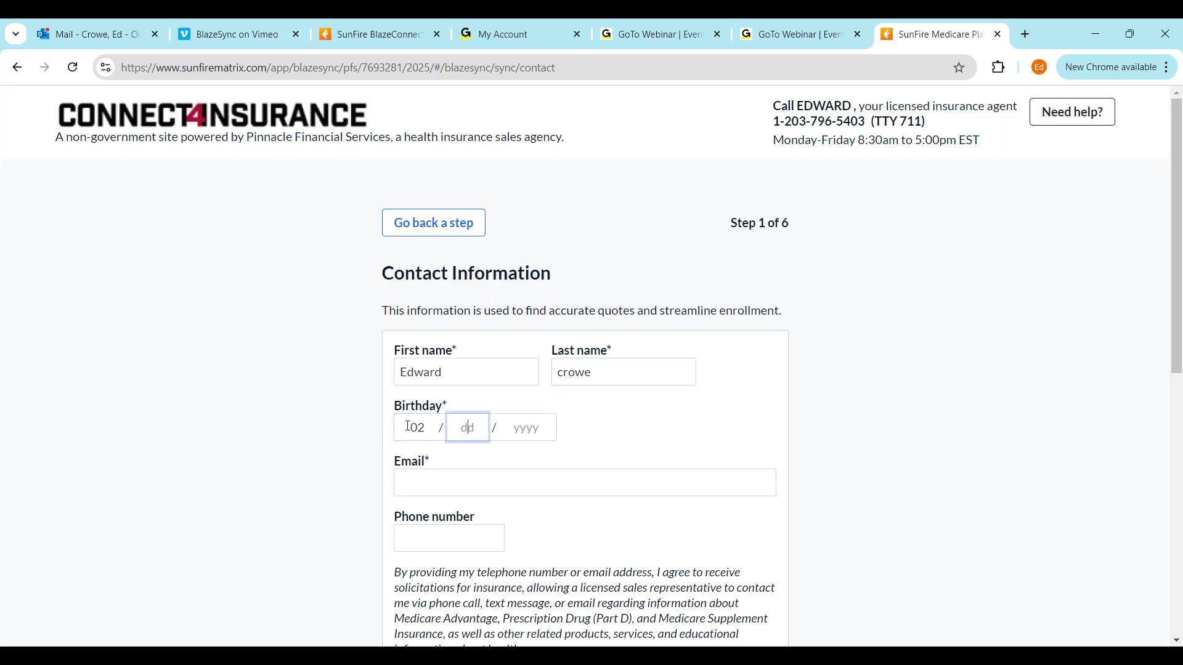
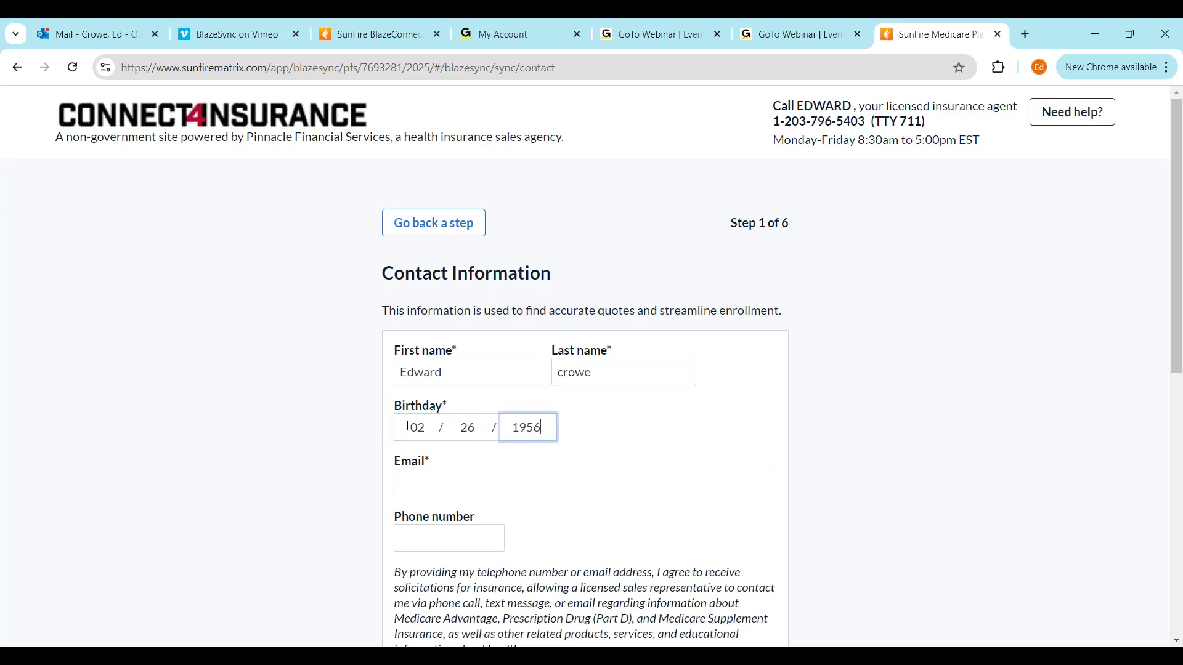
# Enter the client's e-mail and phone number, then save and continue
pyautogui.click(518, 484)
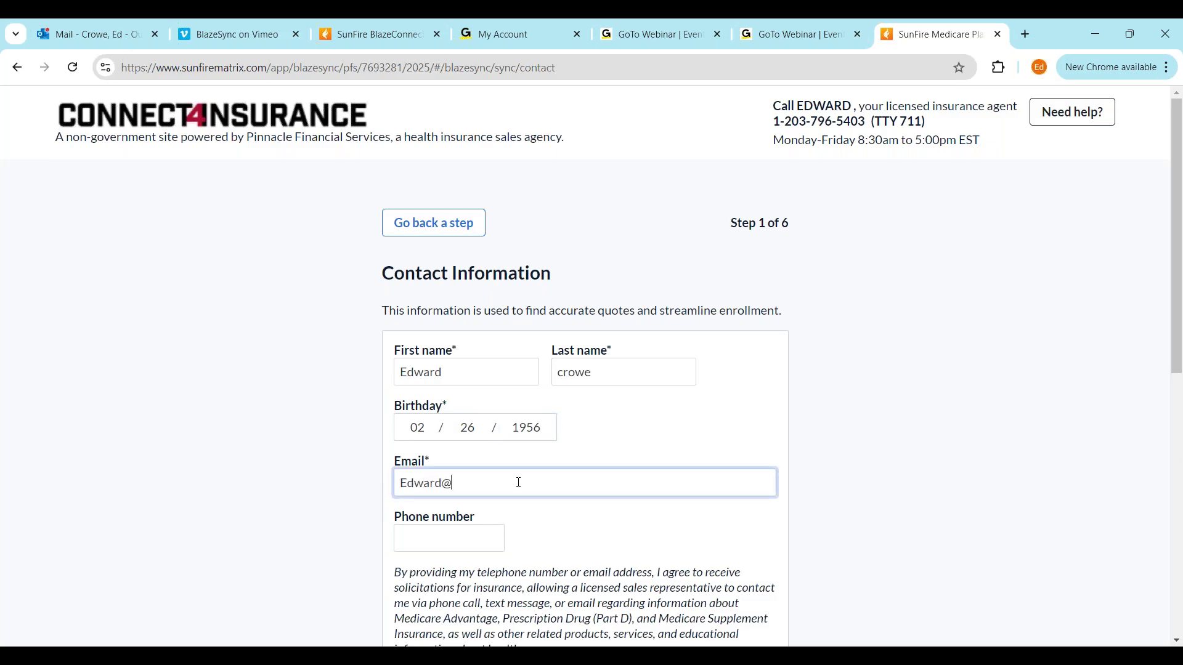
pyautogui.click(468, 545)
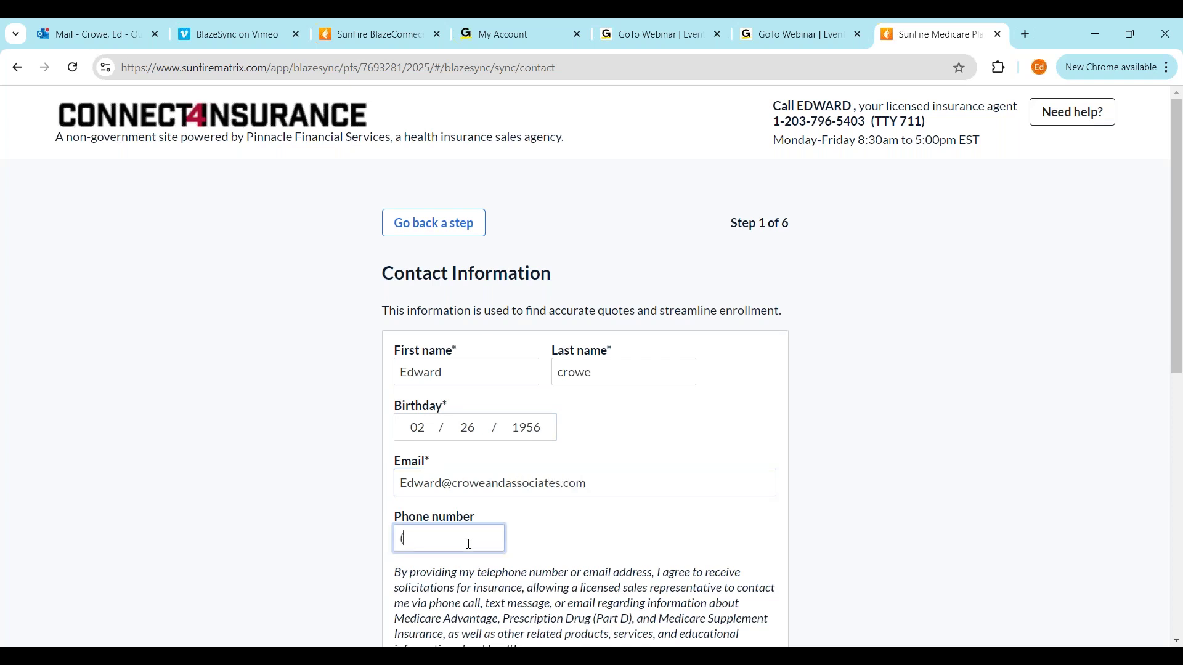
pyautogui.scroll(-4, 799, 452)
pyautogui.click(608, 543)
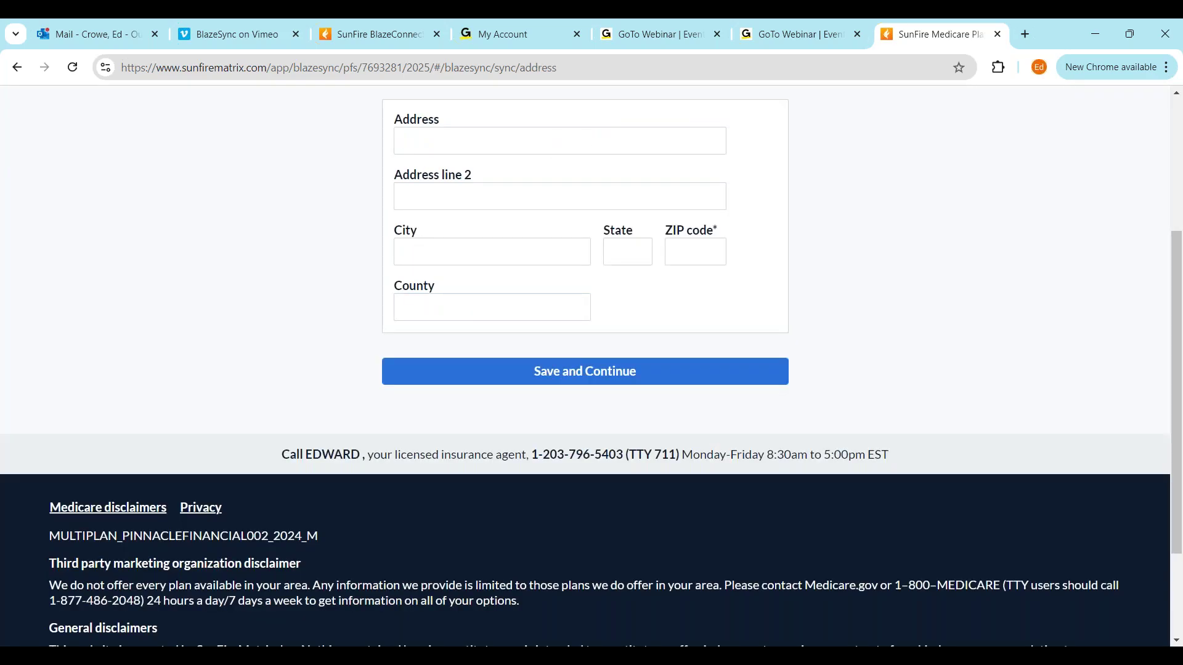
# Enter the client's street address, city and state
pyautogui.scroll(2, 613, 533)
pyautogui.click(525, 295)
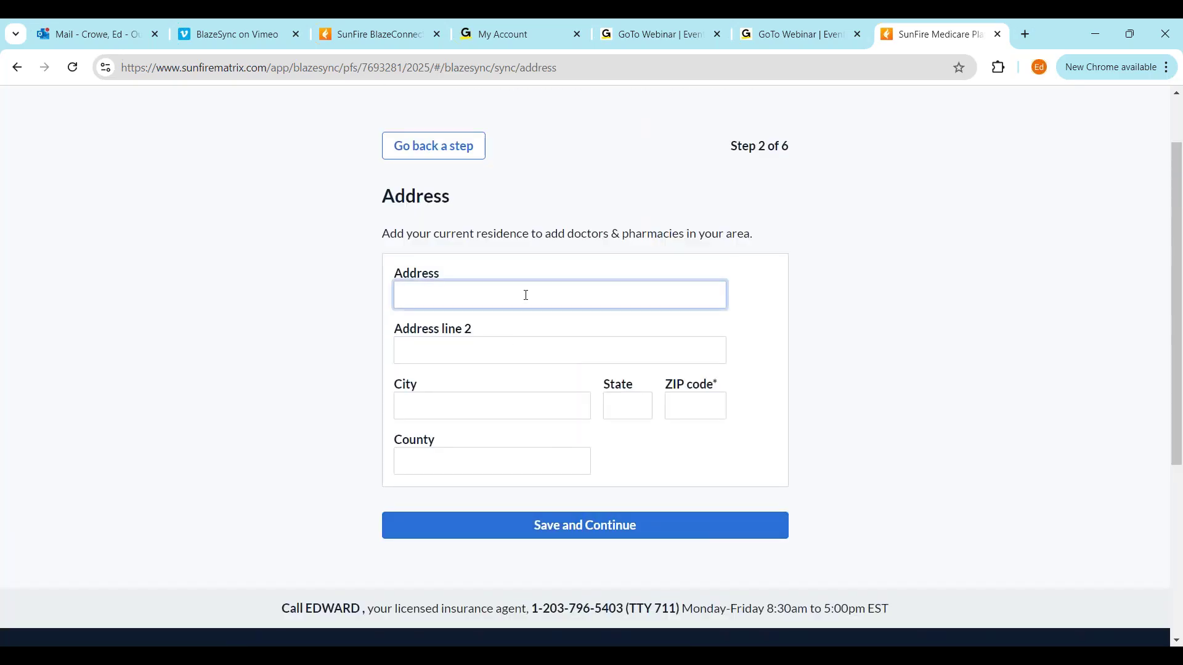
pyautogui.click(461, 406)
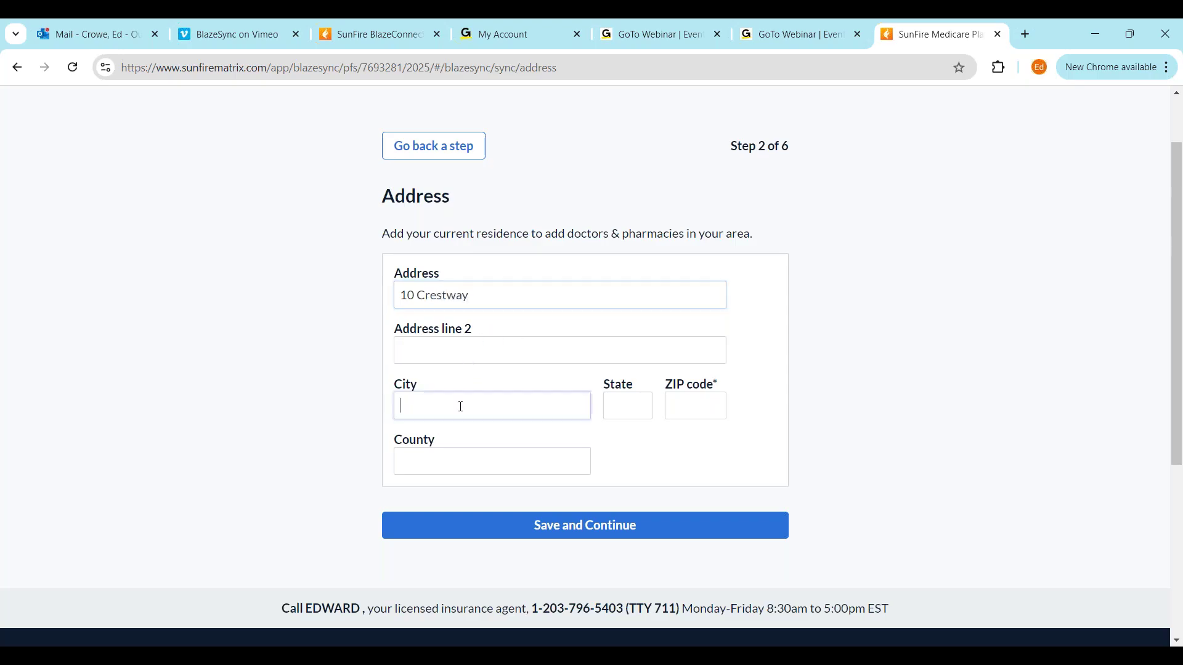
pyautogui.write('new f')
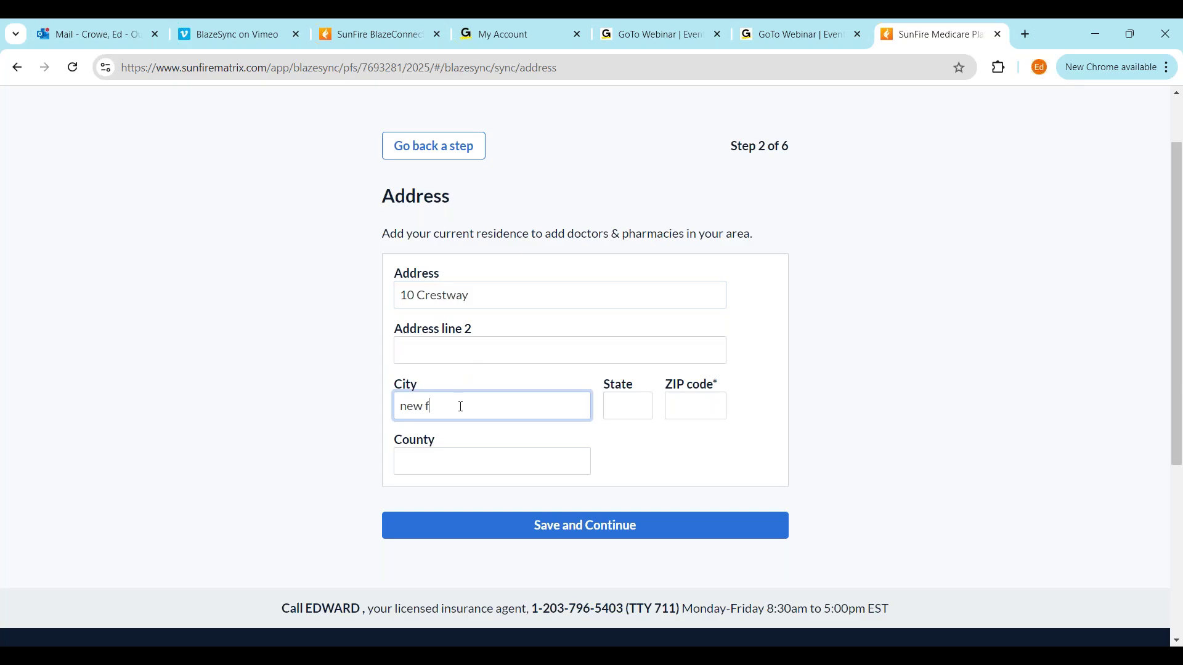
pyautogui.write('airfield')
pyautogui.click(631, 405)
pyautogui.write('ct')
# Enter the client's ZIP code and county, then save and continue
pyautogui.click(695, 404)
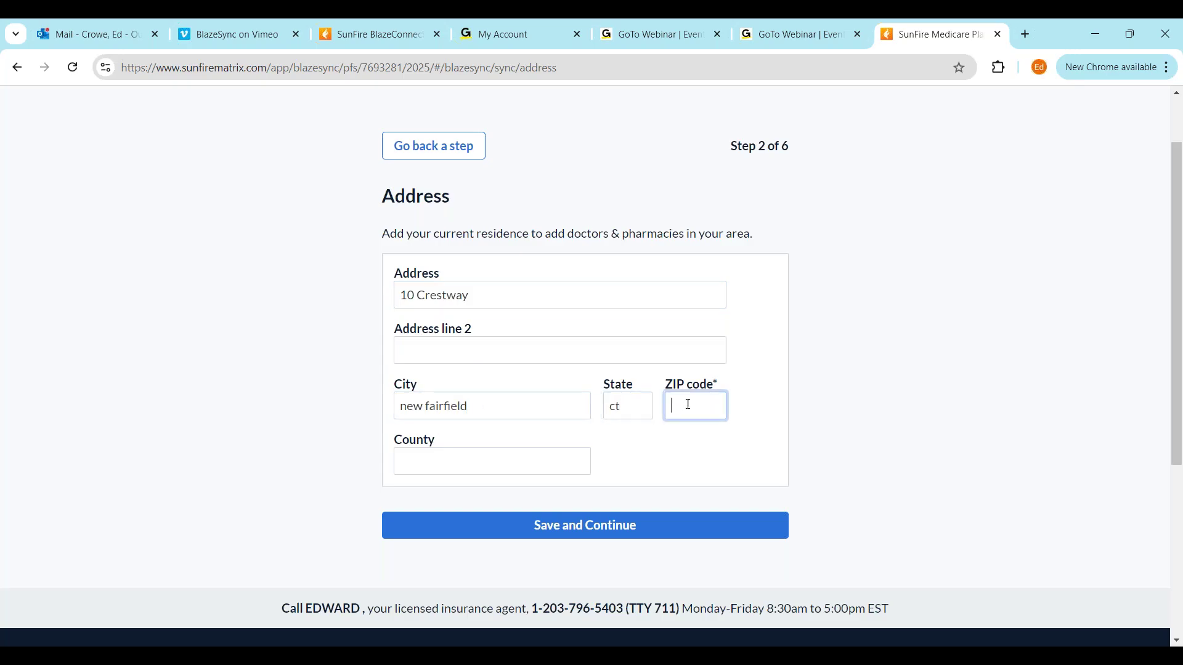
pyautogui.write('06812')
pyautogui.click(516, 462)
pyautogui.write('fai')
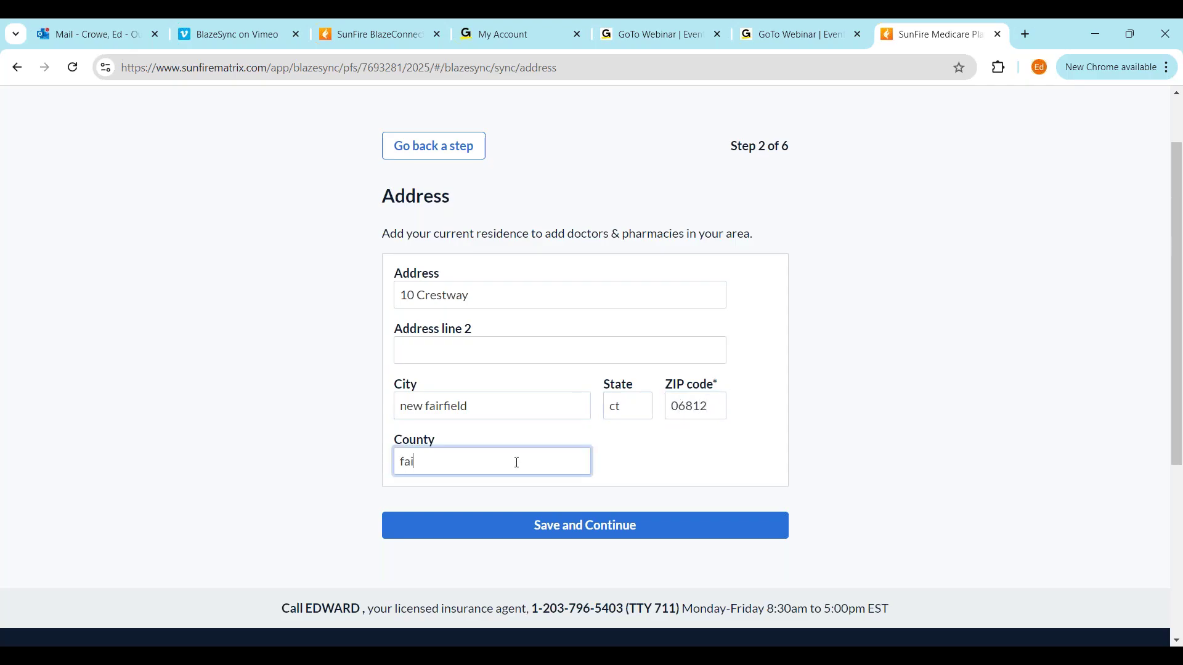
pyautogui.write('rfield')
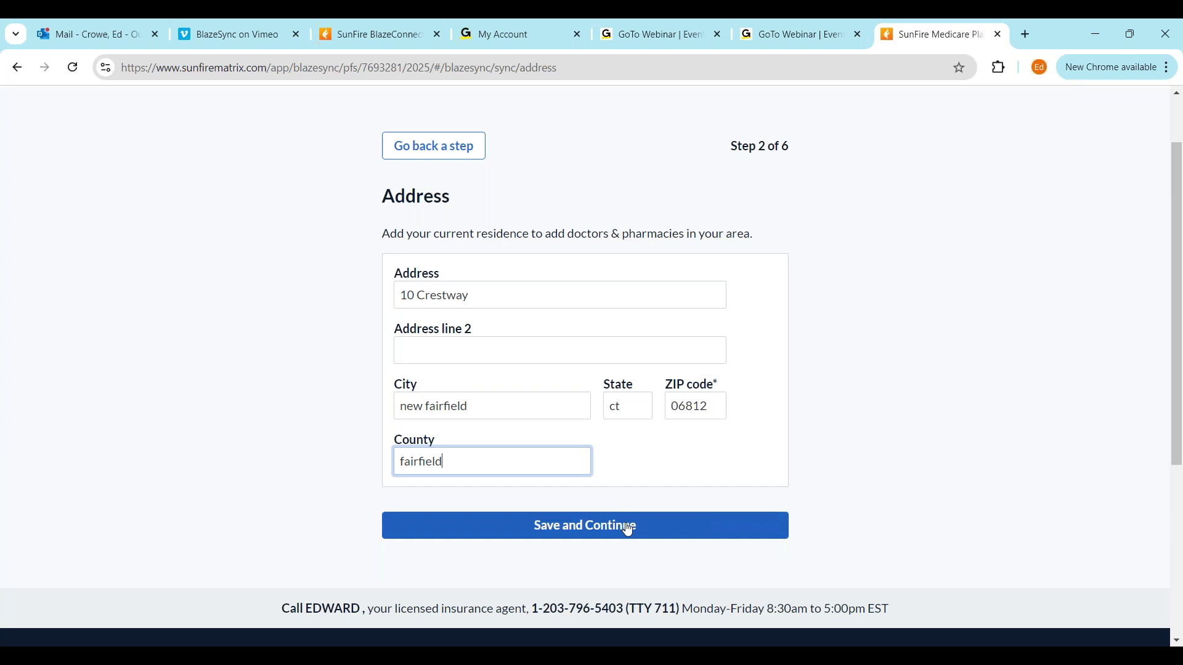
pyautogui.click(633, 532)
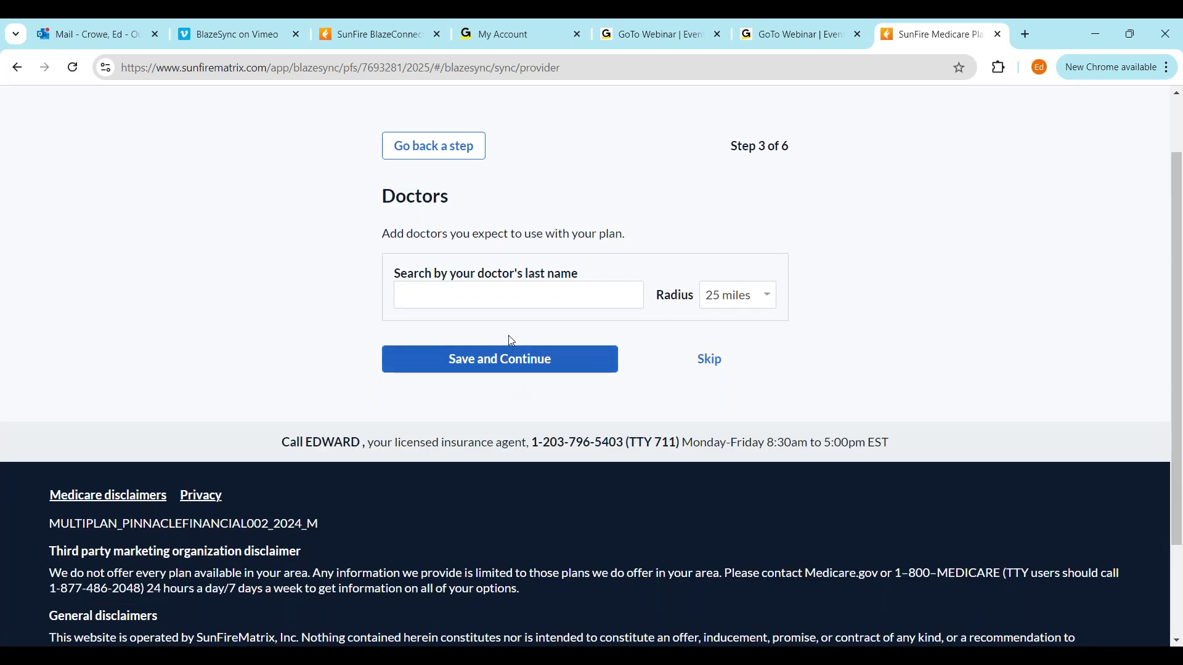
# Search 'koni', pick the internal medicine doctor as primary, and save
pyautogui.click(479, 296)
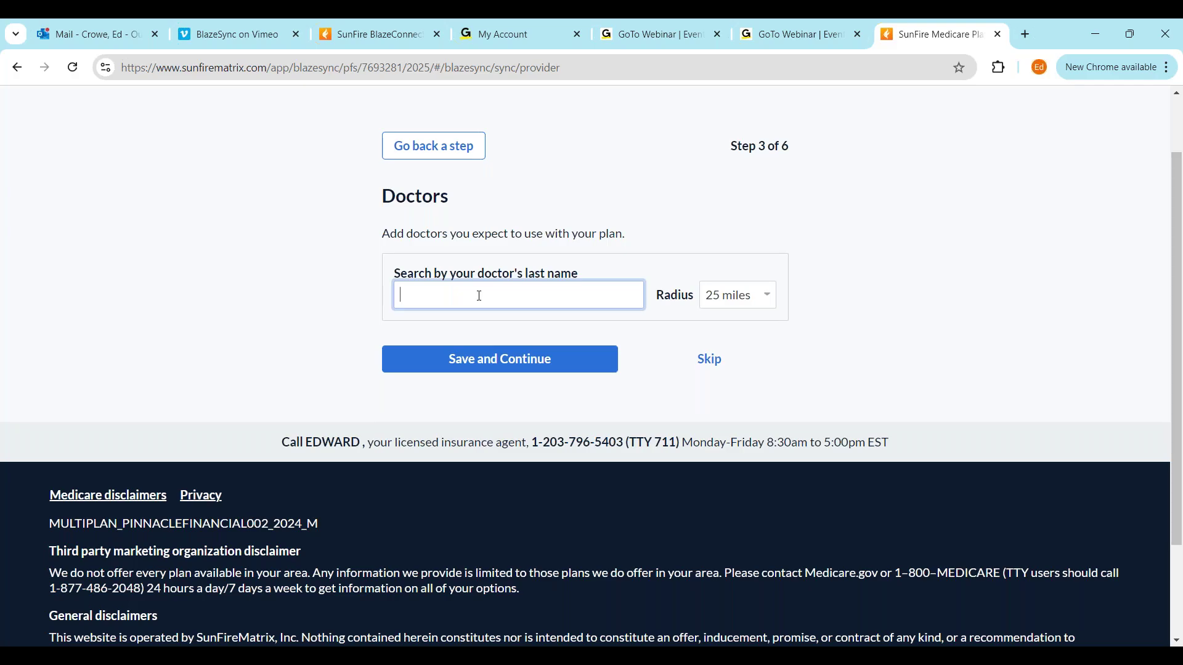
pyautogui.write('koni')
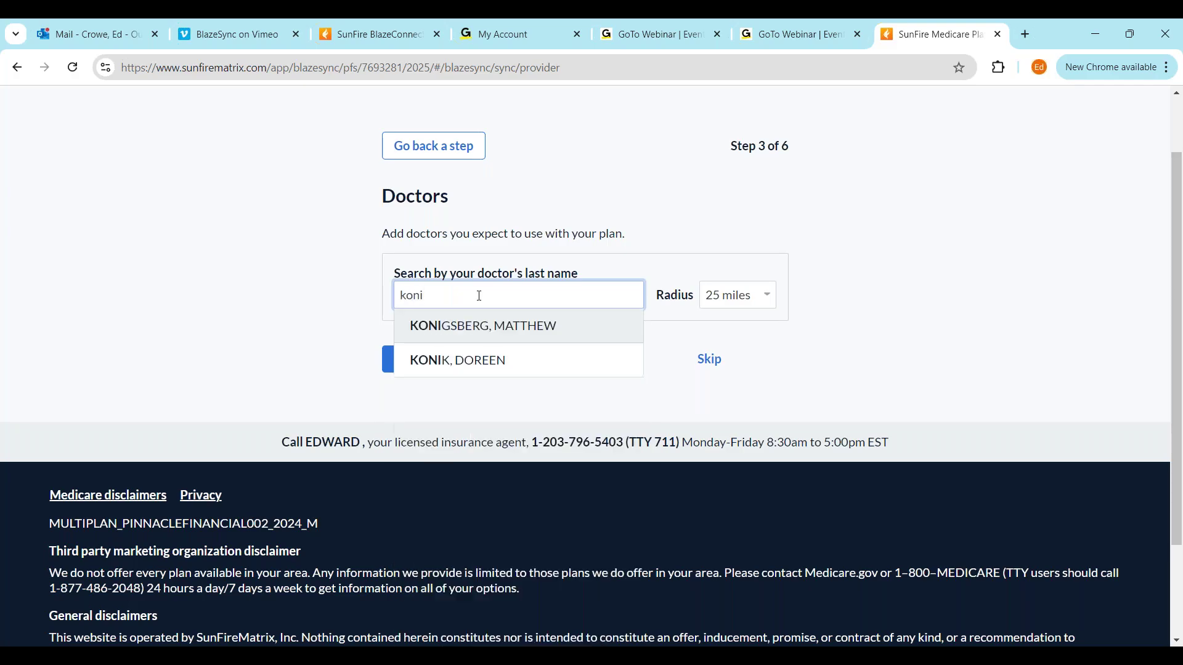
pyautogui.click(505, 359)
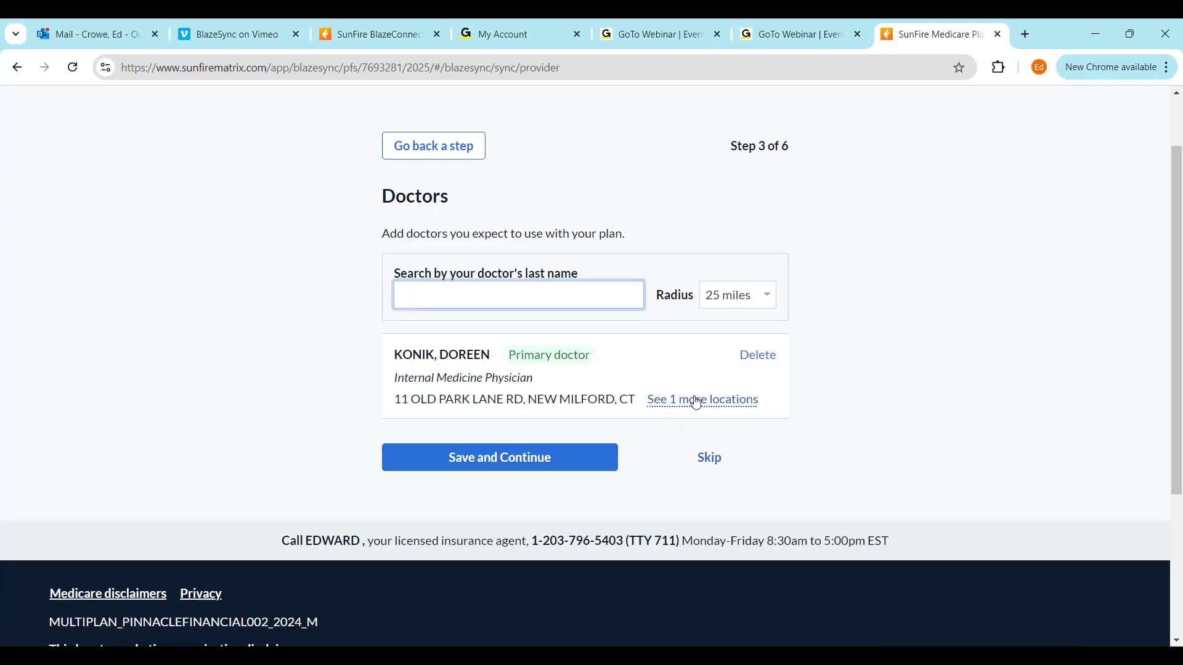
pyautogui.click(534, 466)
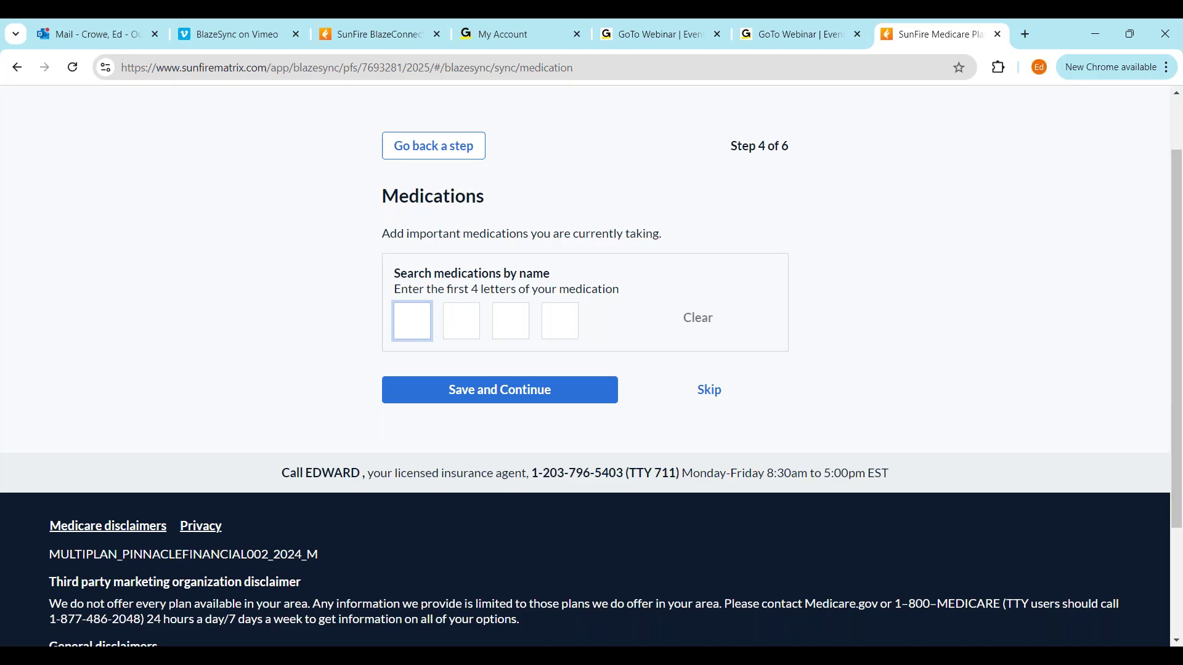
# Add Atorvastatin Calcium TAB 20MG to the medication list
pyautogui.write('ATOT')
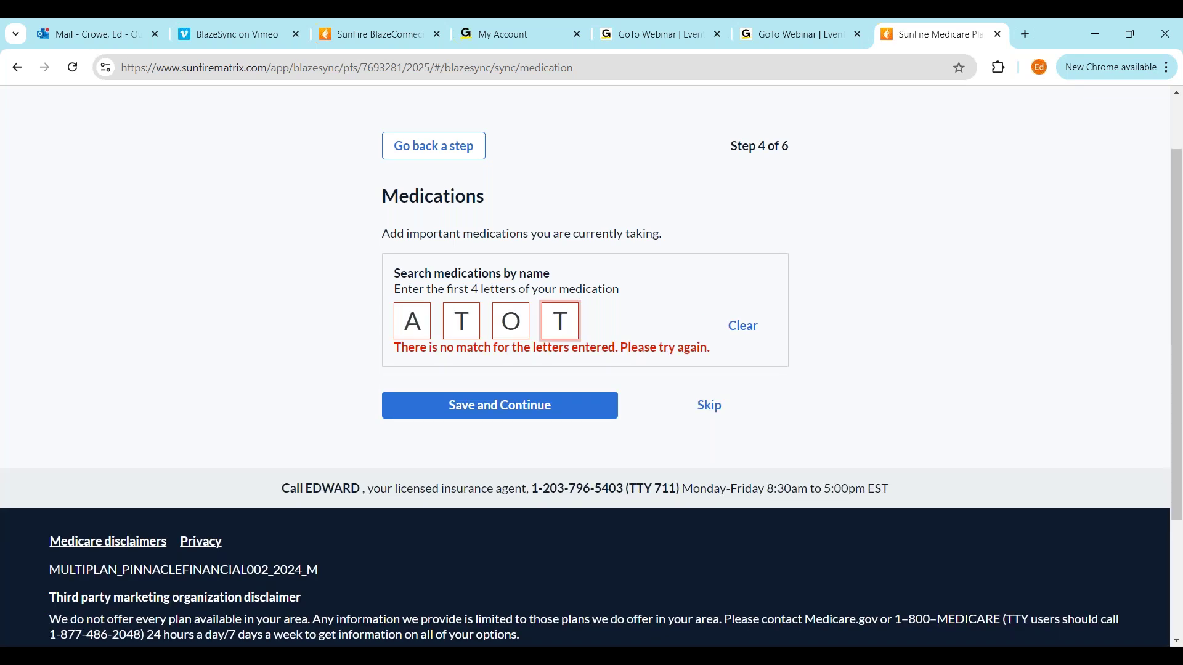
pyautogui.press('BackSpace')
pyautogui.write('R')
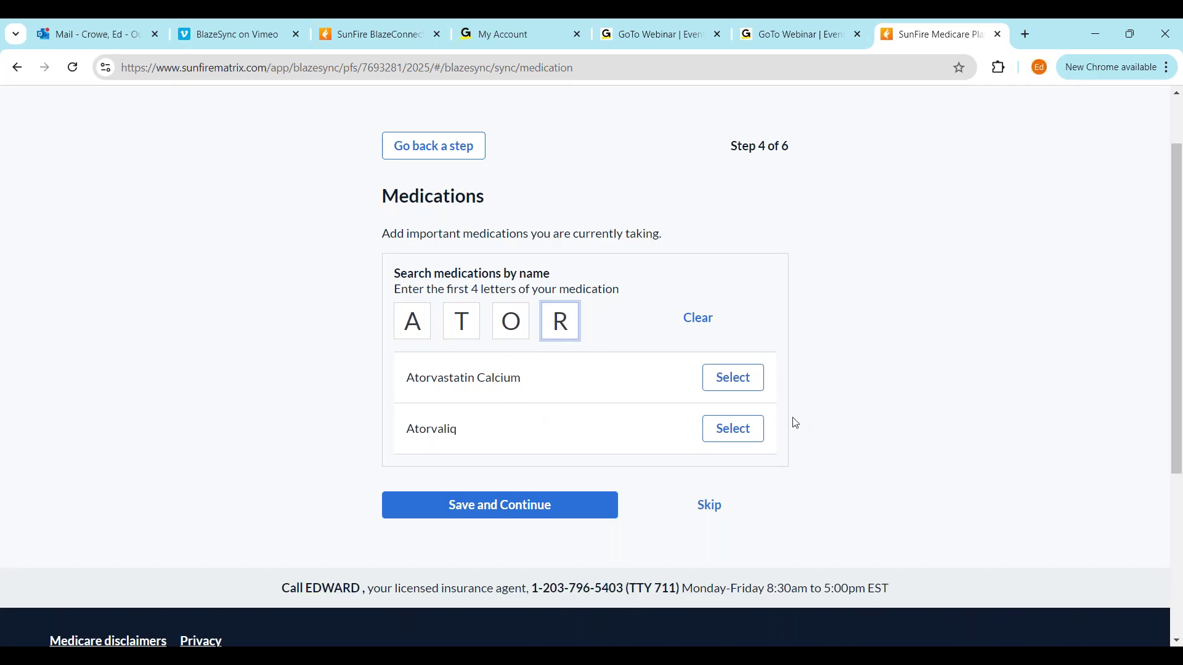
pyautogui.click(733, 385)
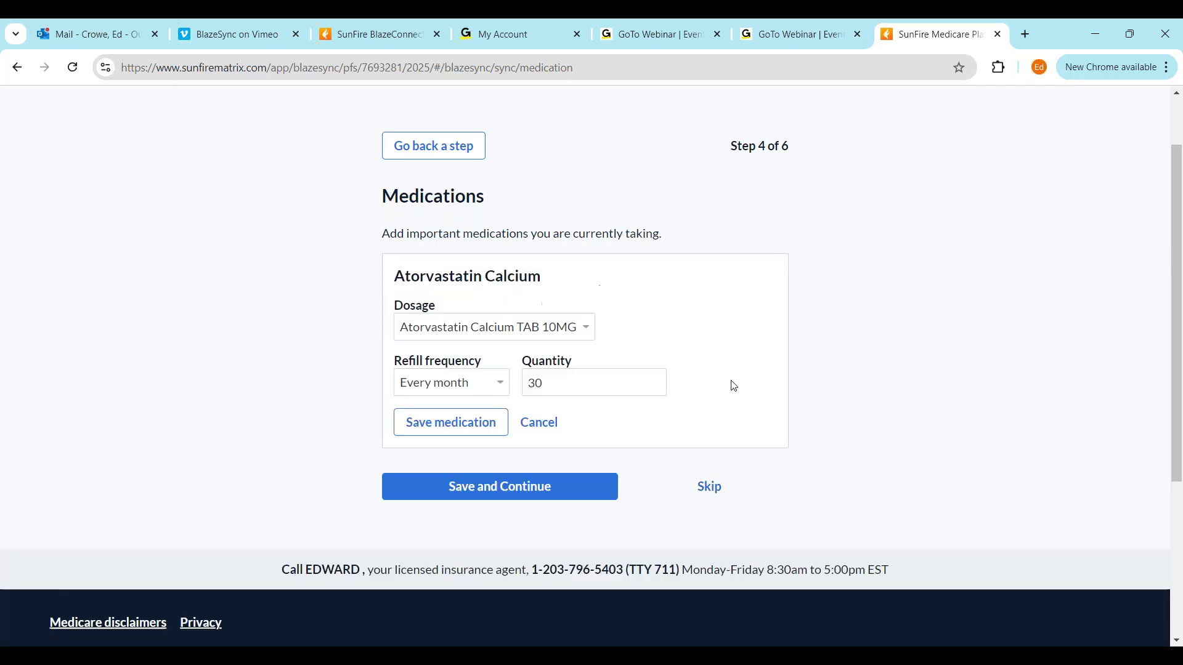
pyautogui.click(585, 331)
pyautogui.click(574, 372)
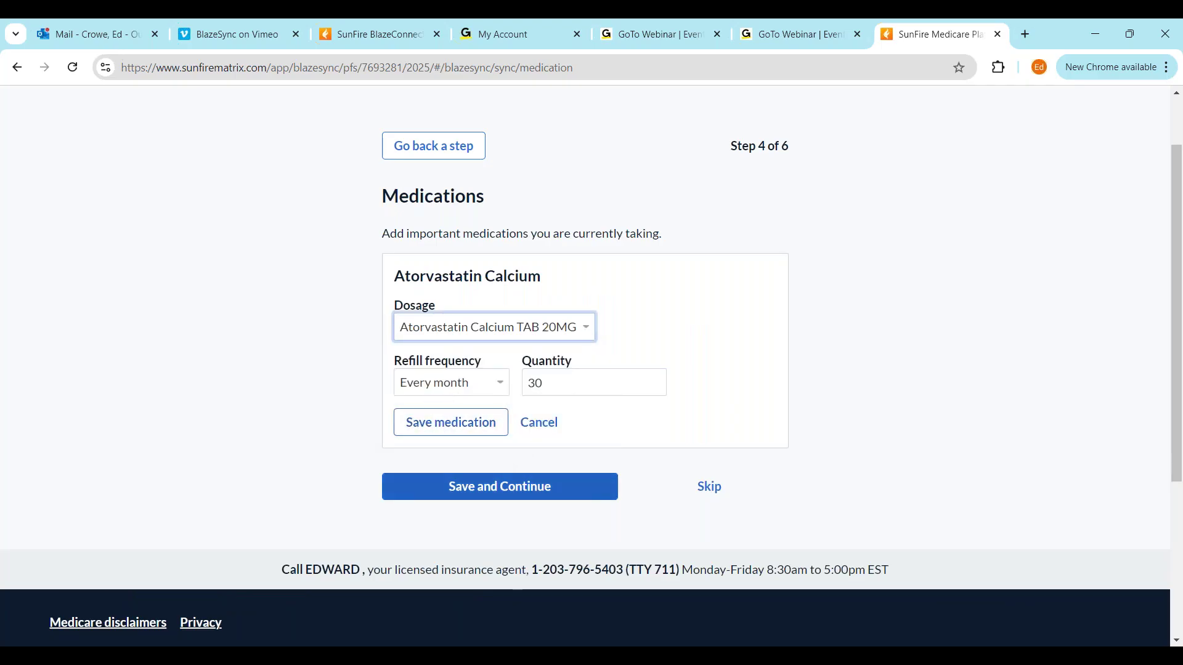
pyautogui.click(462, 424)
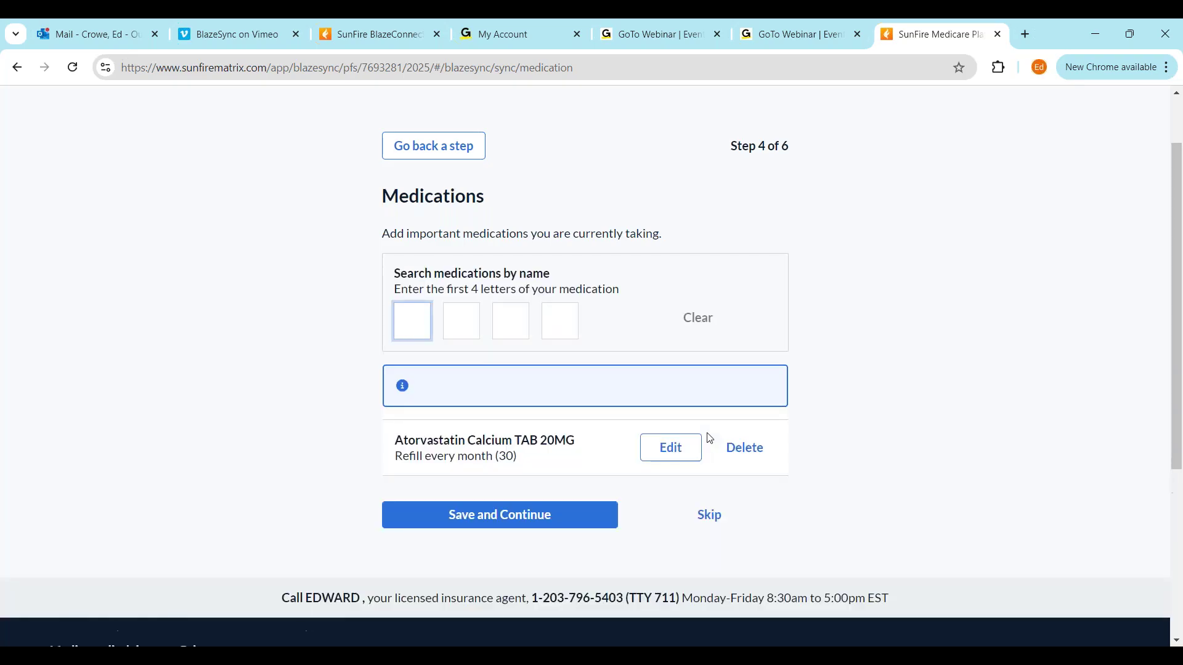
# Add Eliquis TAB 2.5MG to the medication list and save the medications
pyautogui.write('ELI')
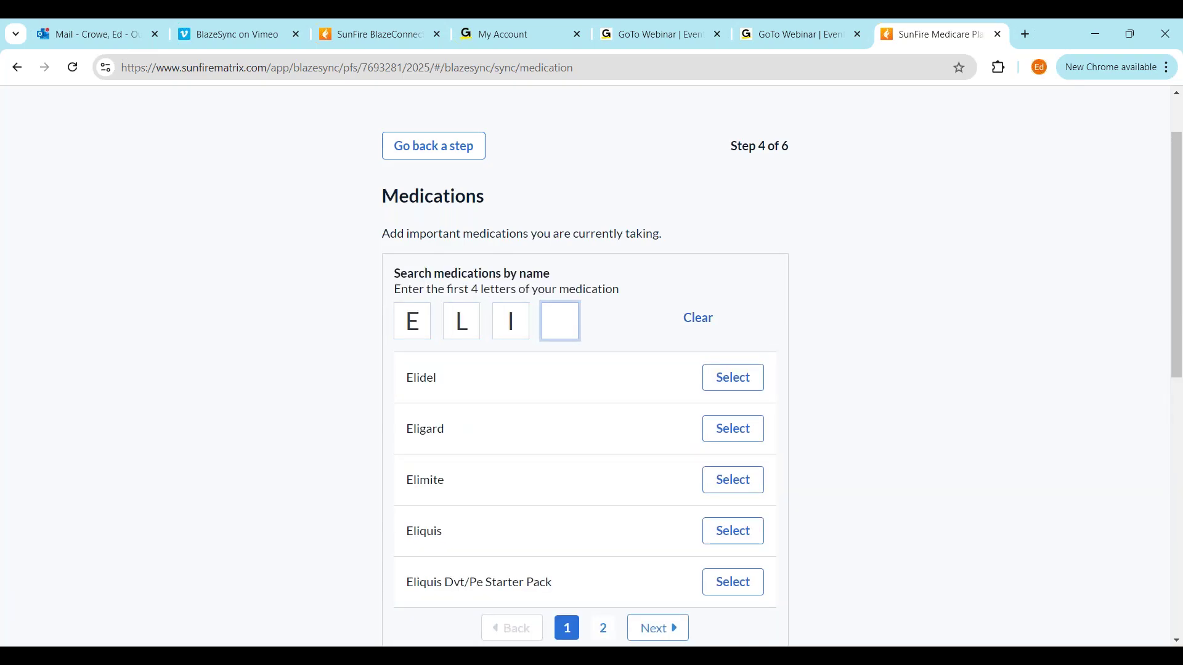
pyautogui.write('Q')
pyautogui.click(747, 384)
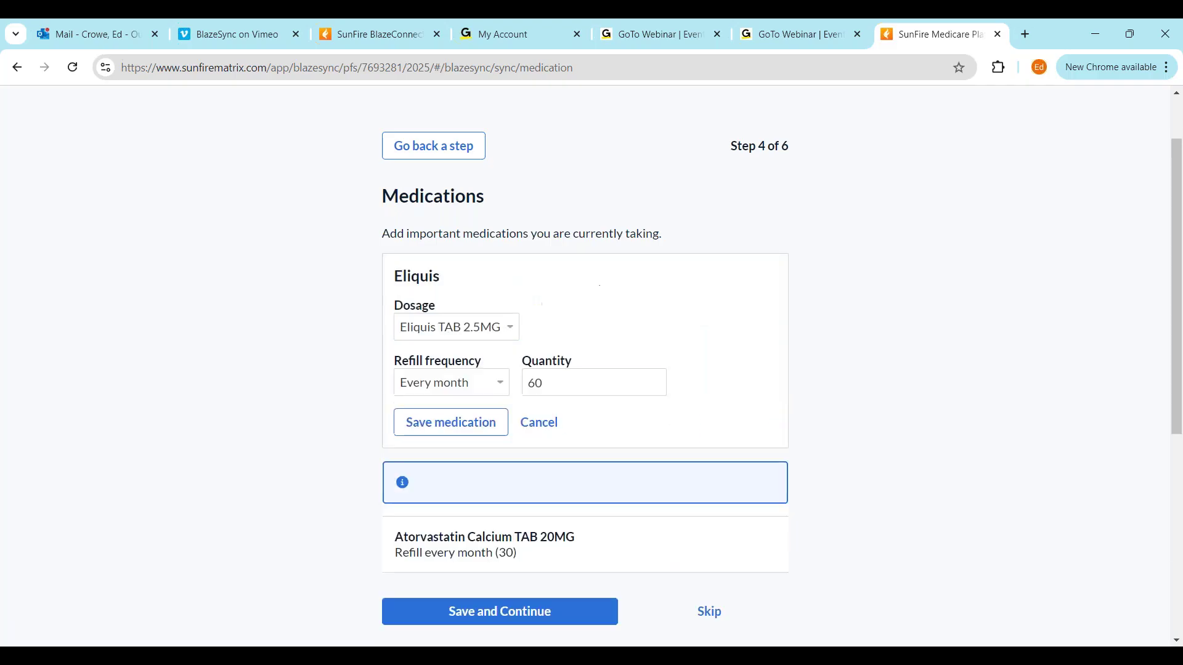
pyautogui.click(428, 430)
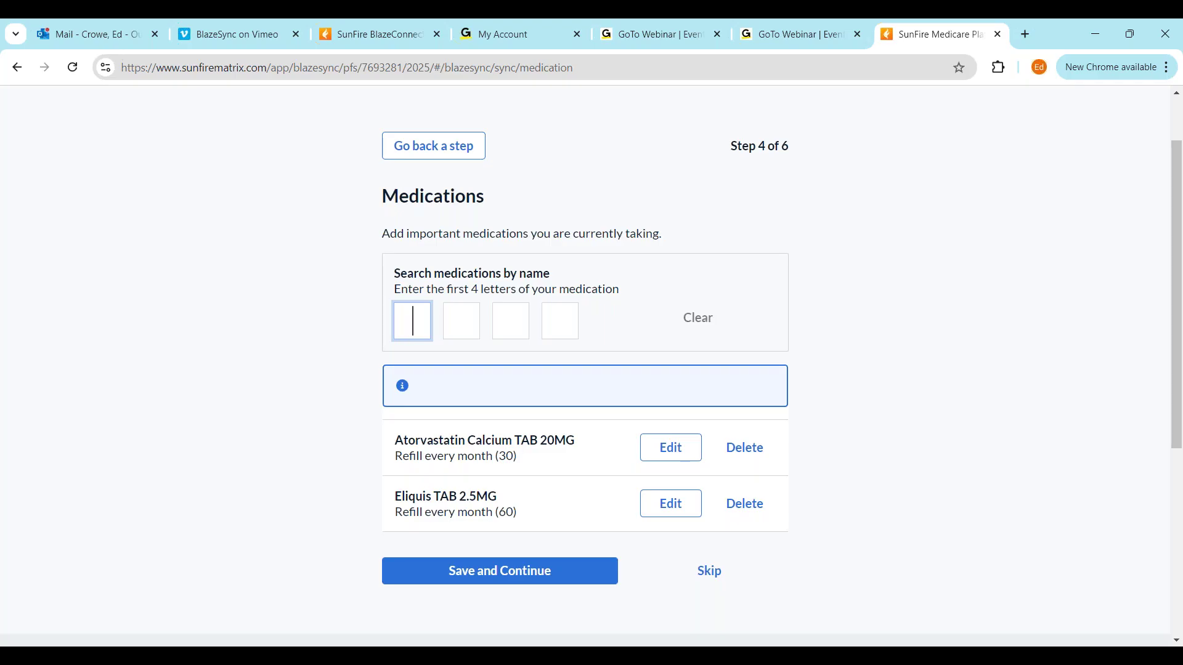
pyautogui.click(552, 571)
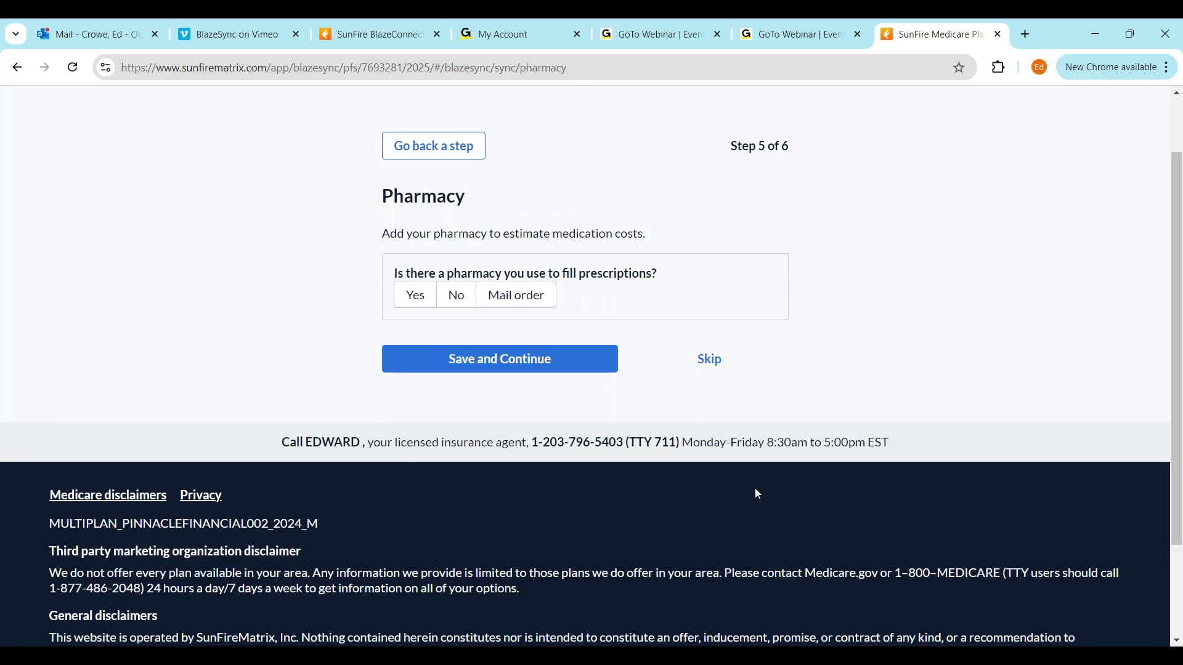
# Confirm a pharmacy is used, select STOP & SHOP PHARMACY, and start the Scope of Appointment
pyautogui.click(417, 296)
pyautogui.click(519, 347)
pyautogui.write('stop')
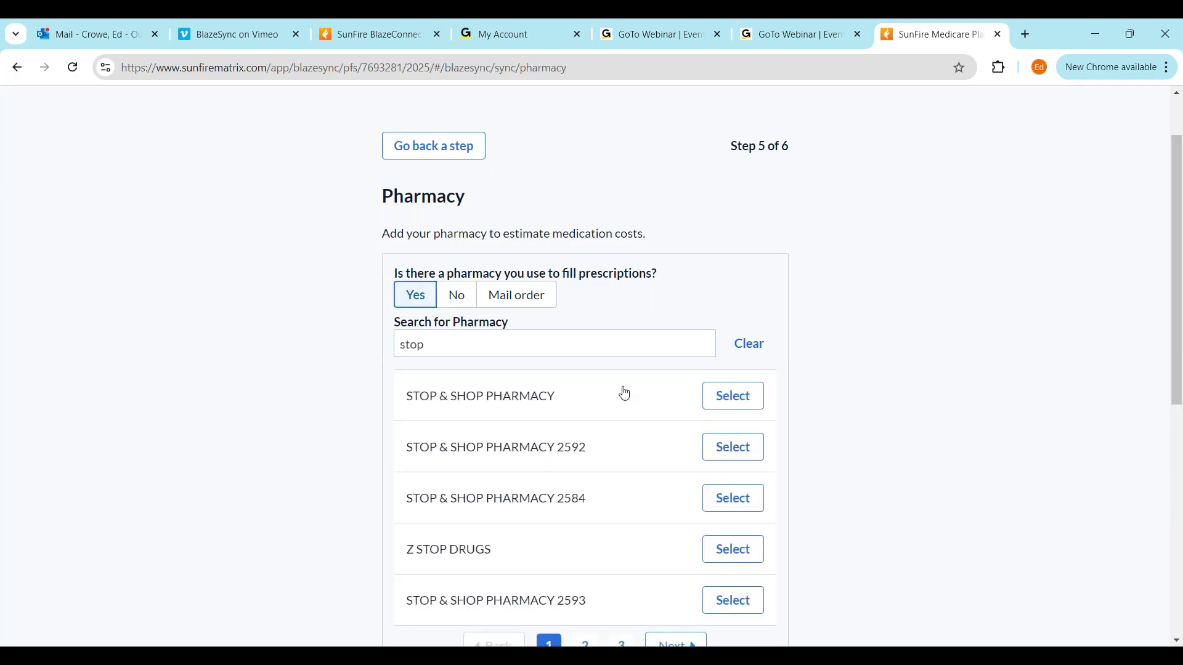
pyautogui.click(745, 399)
pyautogui.click(549, 415)
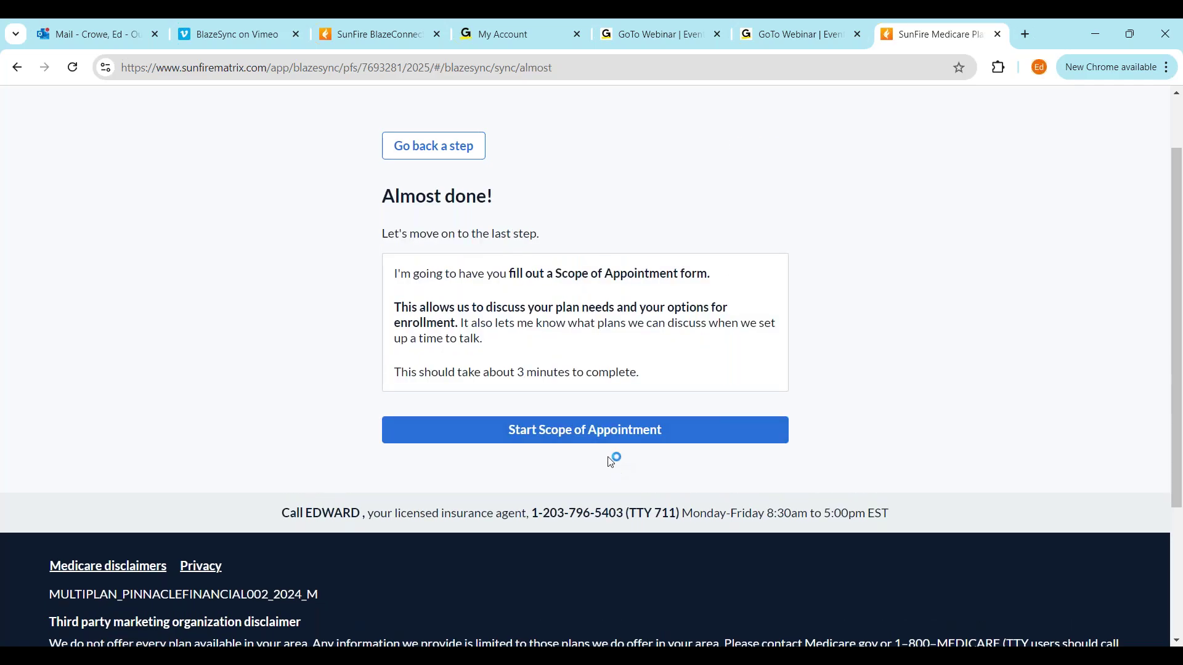
pyautogui.click(614, 442)
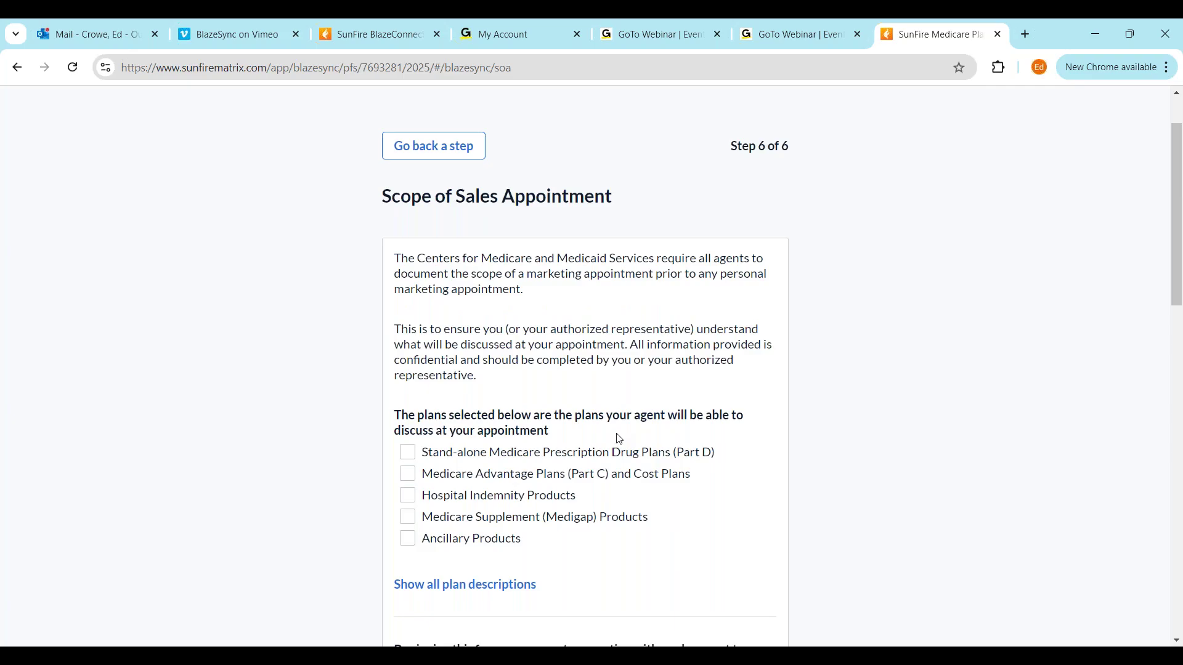
# Approve Part D, Medicare Advantage, Medigap and Ancillary Products for discussion
pyautogui.click(409, 453)
pyautogui.click(409, 475)
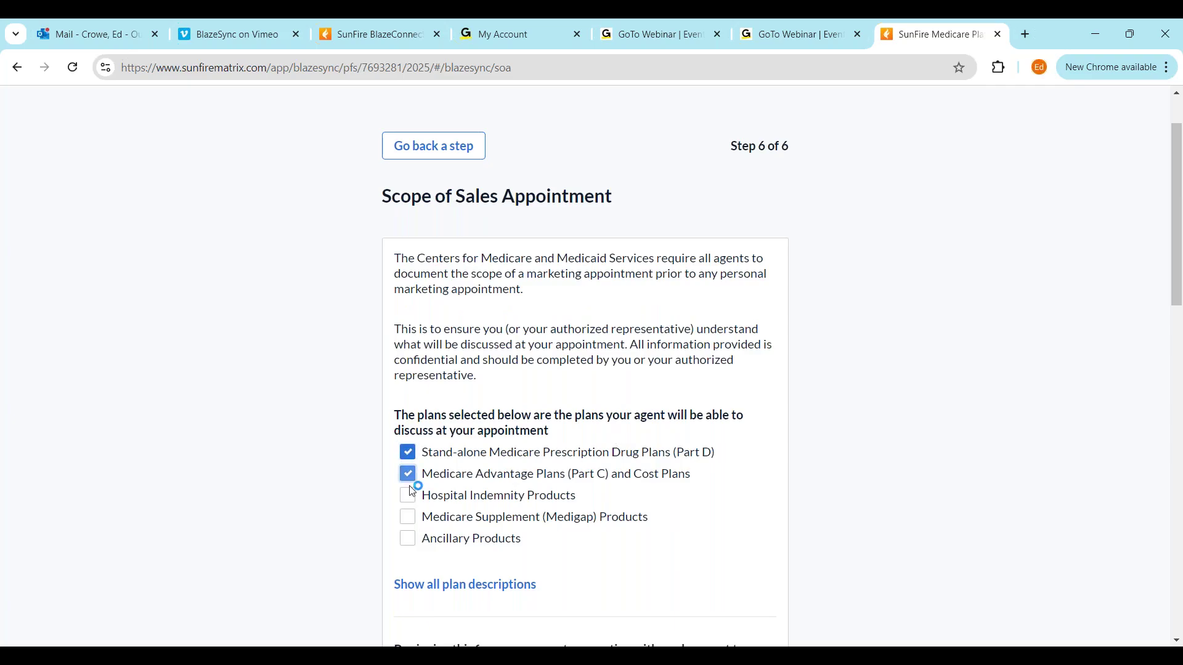
pyautogui.click(408, 518)
pyautogui.click(409, 540)
pyautogui.scroll(-1, 713, 436)
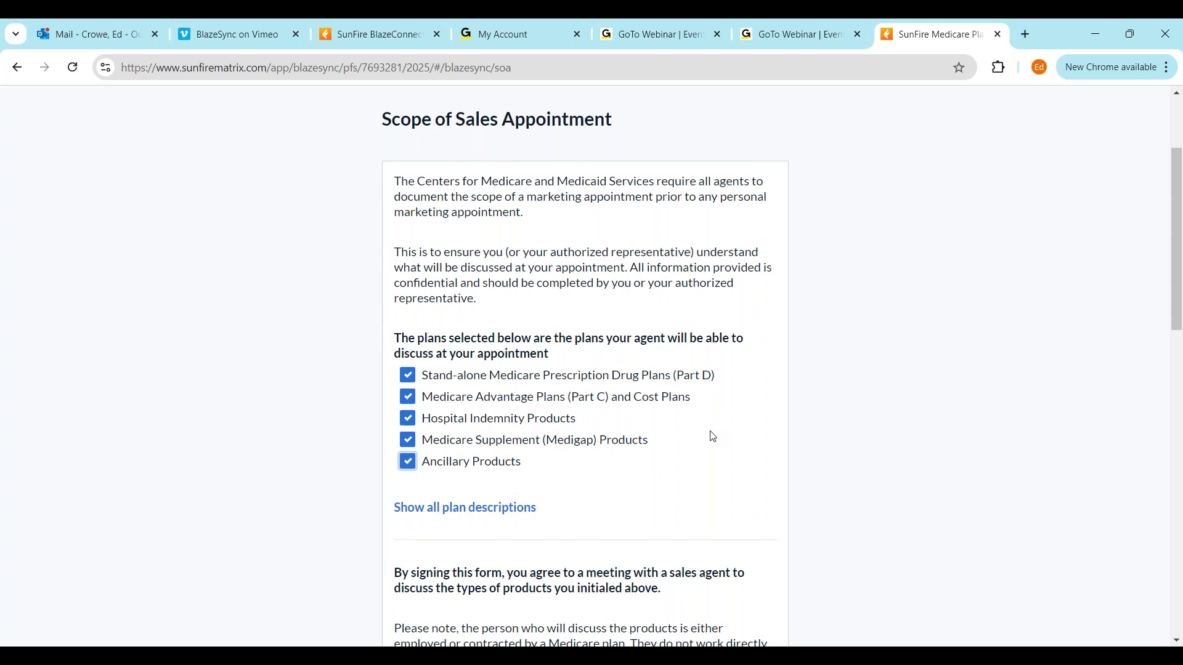
pyautogui.scroll(-6, 713, 436)
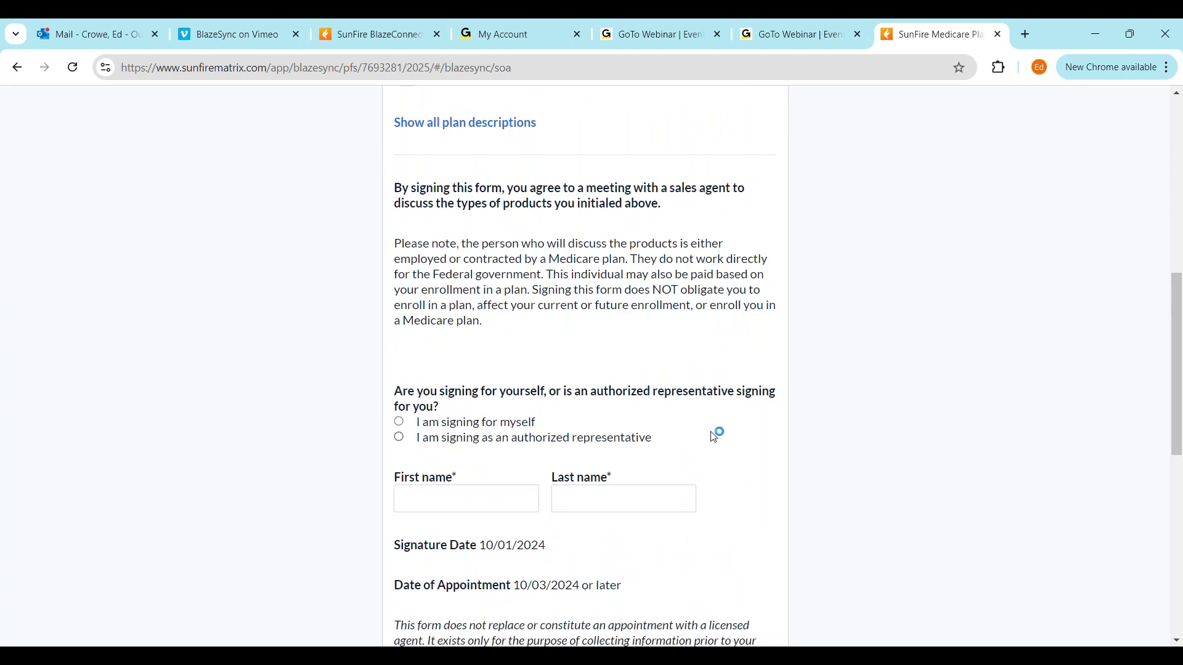
pyautogui.scroll(-1, 715, 437)
# Choose signing for yourself, enter the client's first and last name, and Sign and Complete
pyautogui.click(399, 345)
pyautogui.click(450, 417)
pyautogui.click(616, 416)
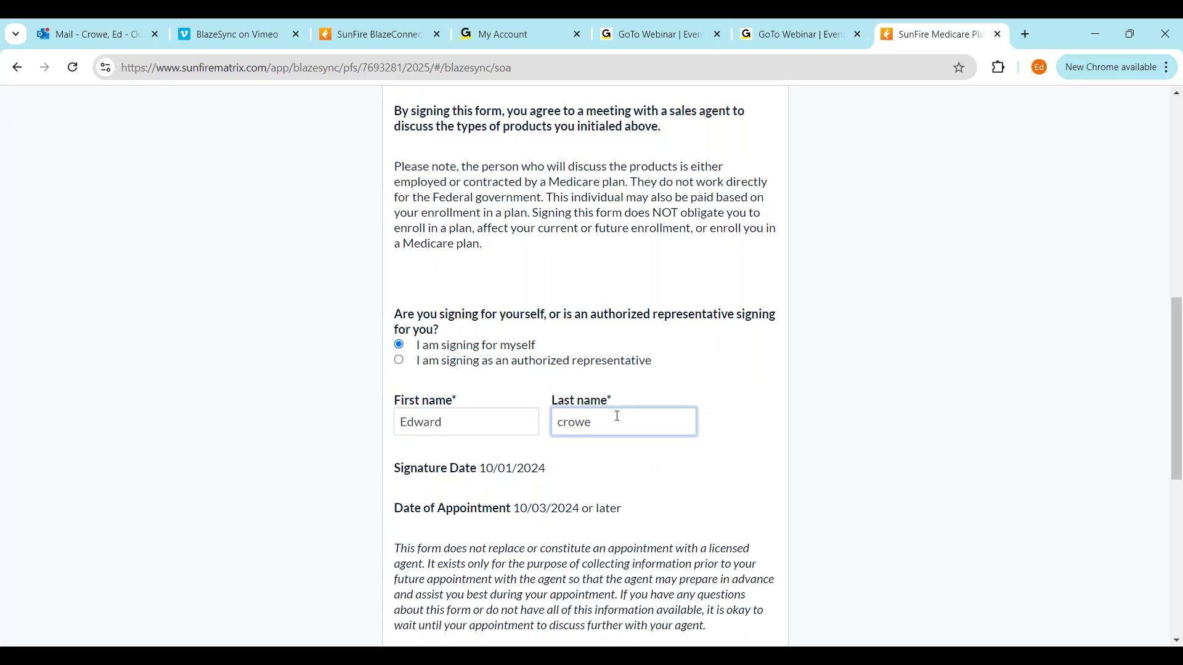
pyautogui.scroll(-3, 620, 416)
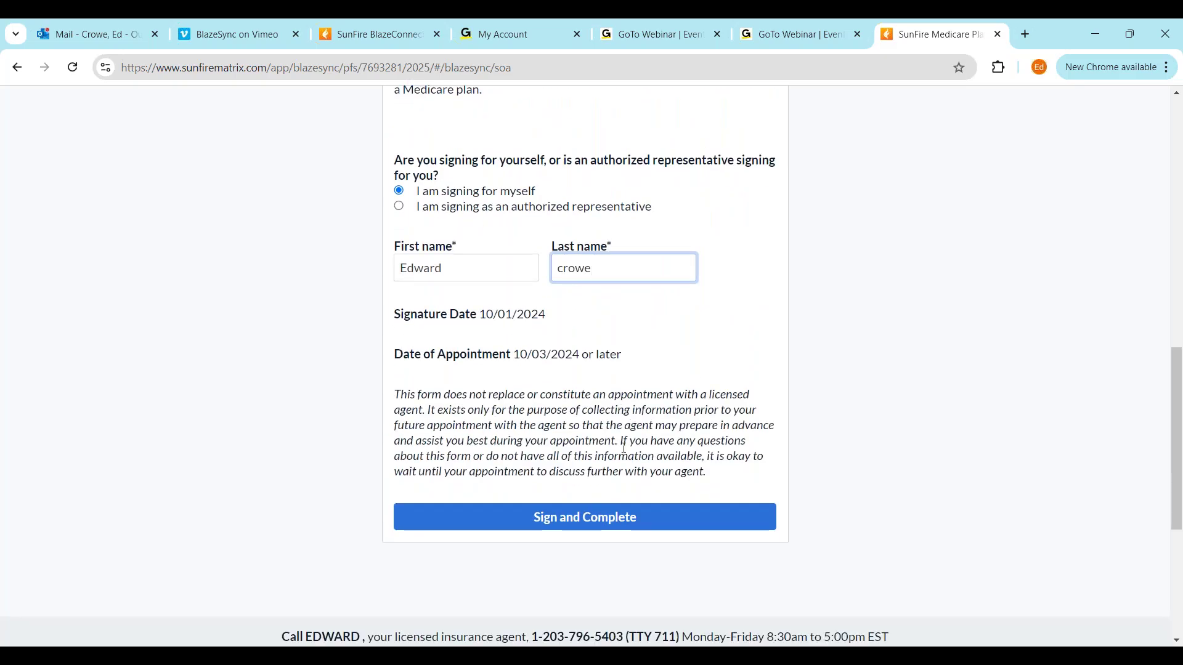
pyautogui.scroll(1, 583, 411)
pyautogui.scroll(-4, 606, 303)
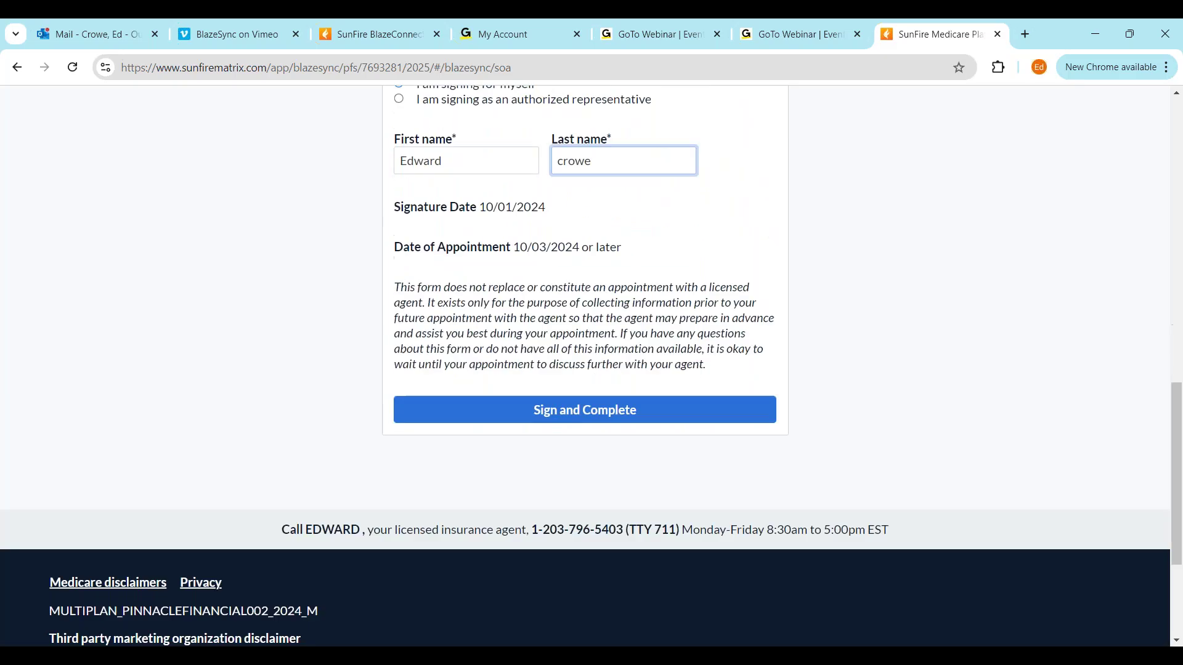
pyautogui.click(668, 364)
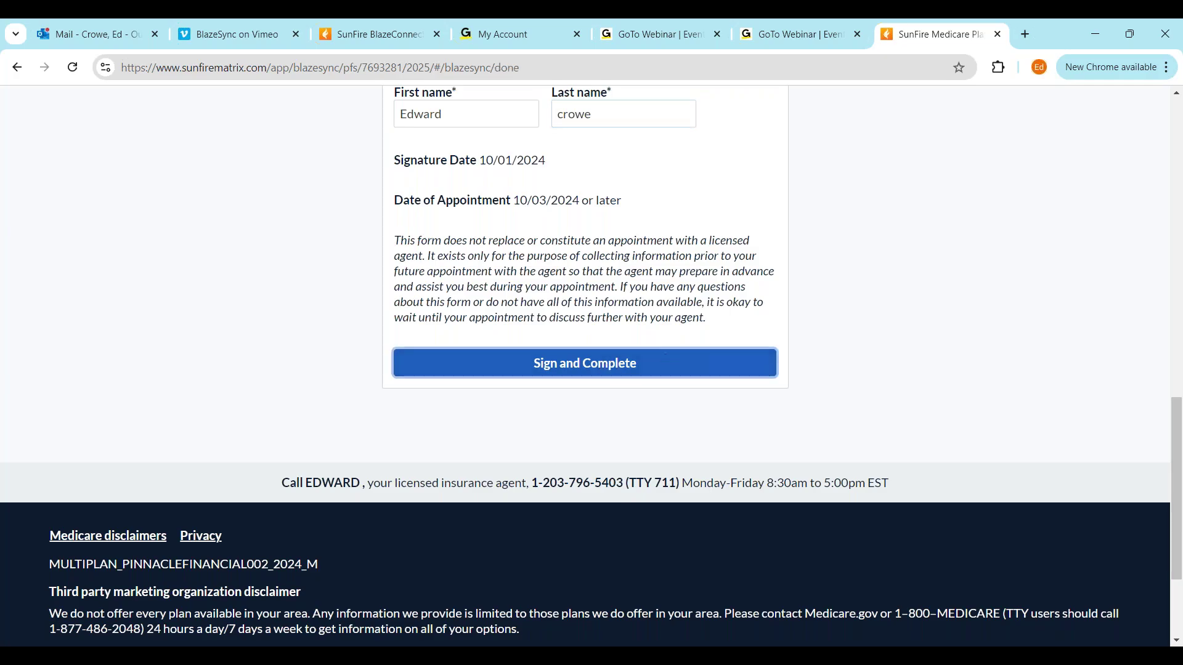
# On the Submission completed page, open 'see local plans and pricing here.' in a new tab
pyautogui.scroll(5, 719, 340)
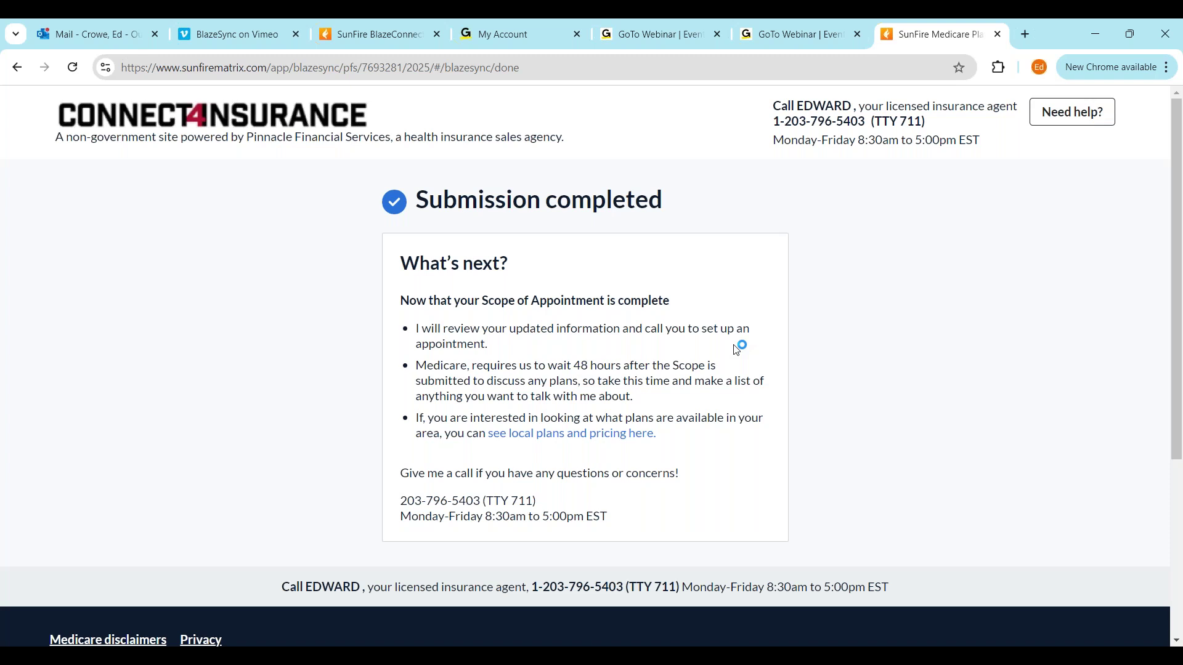
pyautogui.click(570, 435)
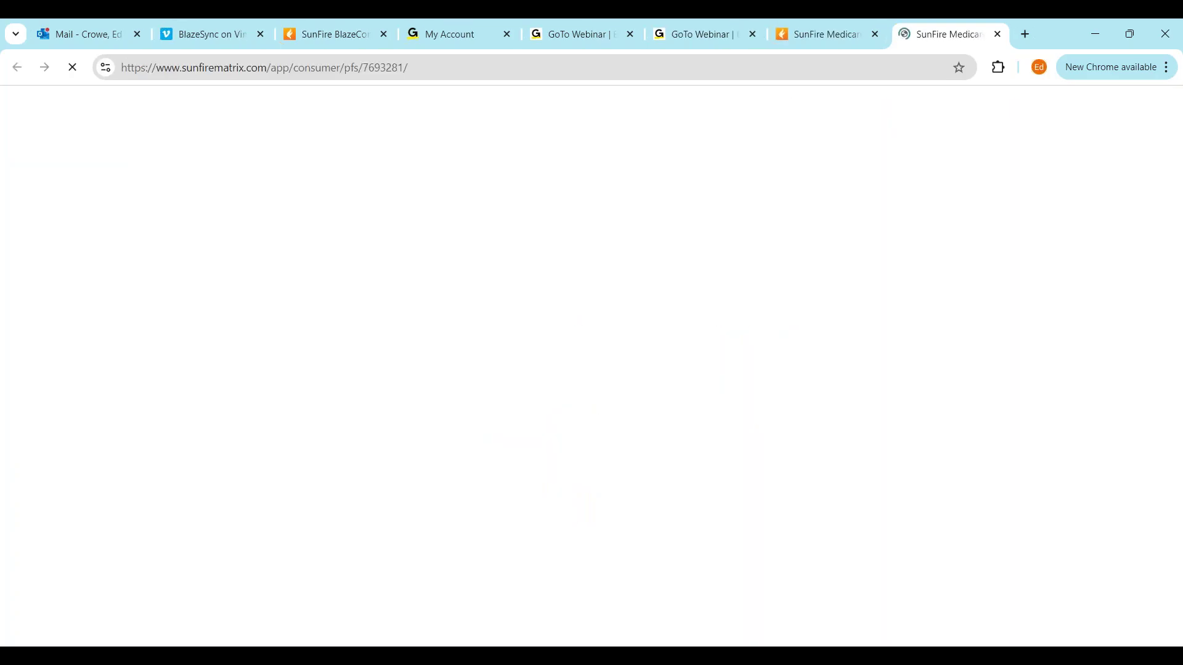